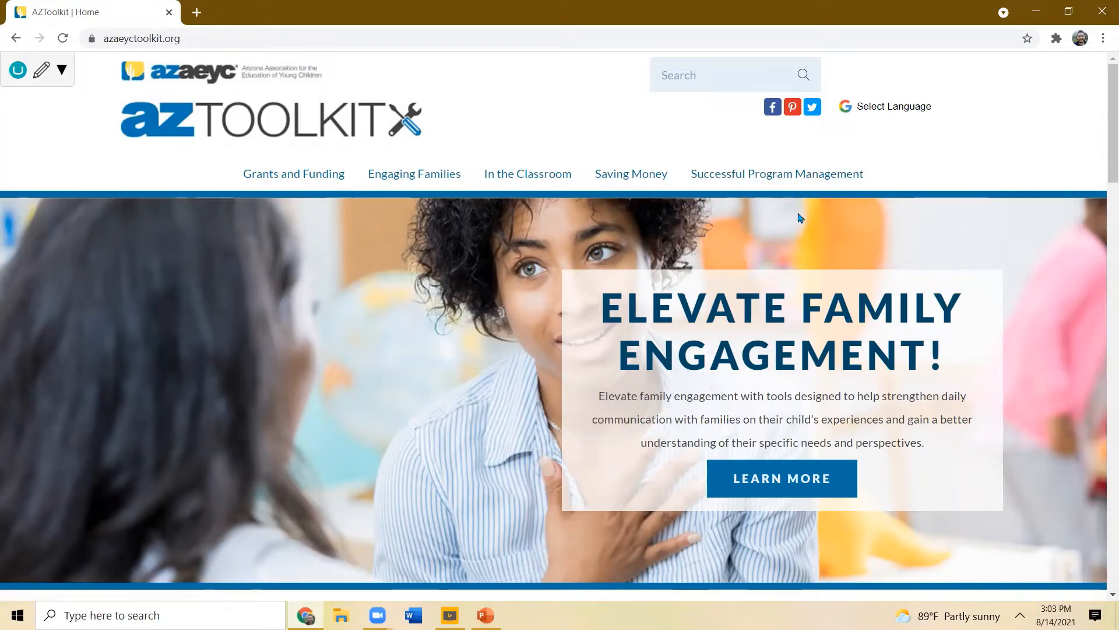
# - Look over the AZToolkit home page and open its AZToolkit Job Bank page
pyautogui.scroll(-2, 792, 209)
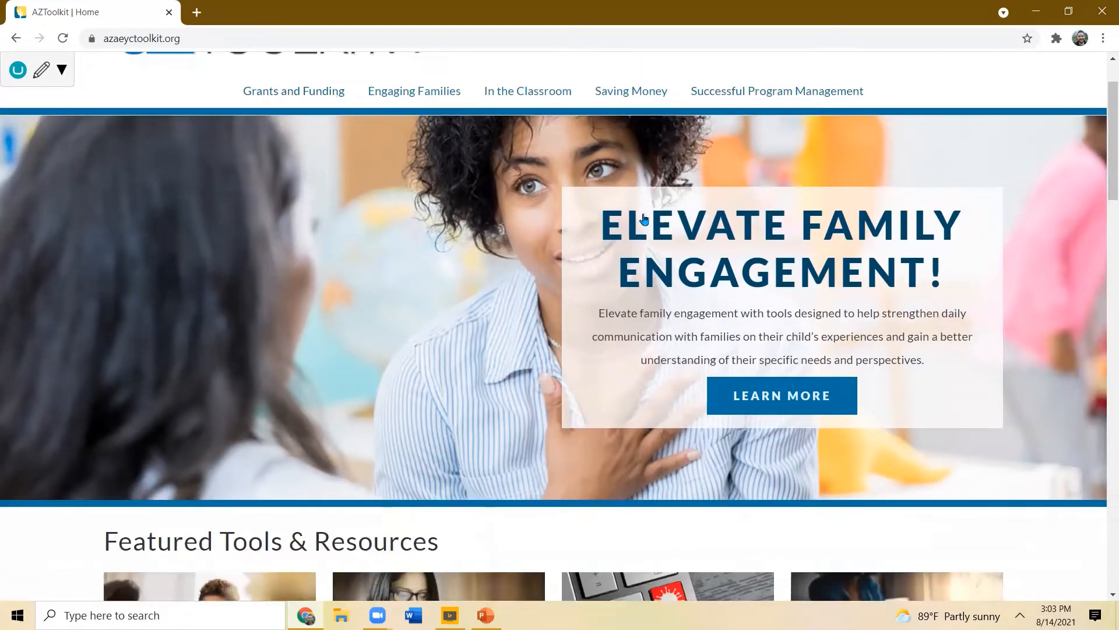
pyautogui.scroll(-2, 729, 208)
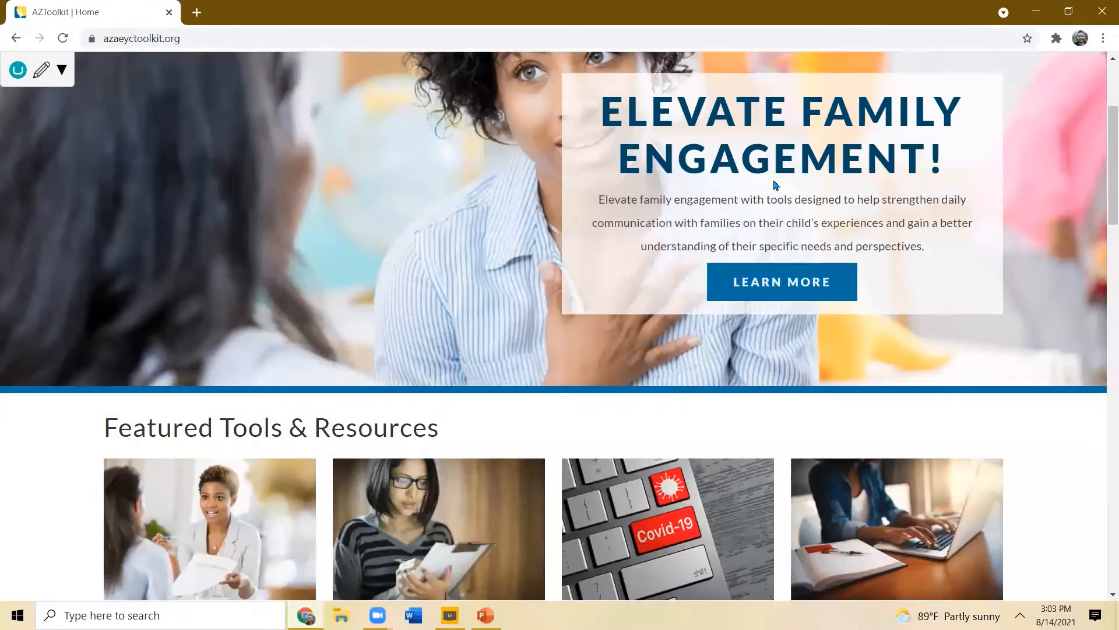
pyautogui.scroll(-9, 775, 185)
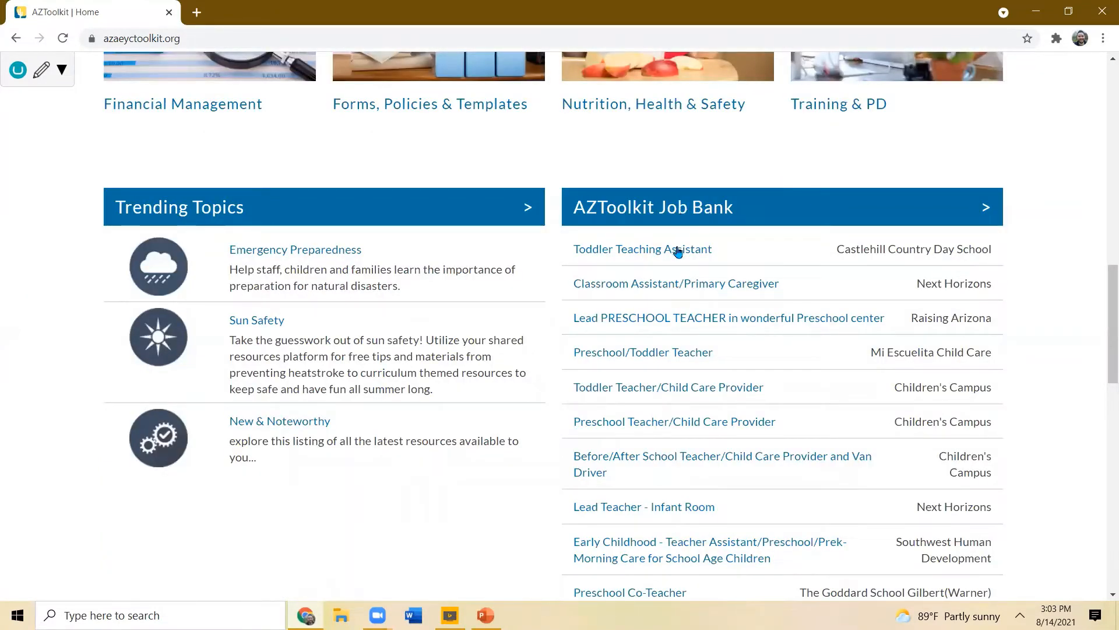
pyautogui.scroll(-1, 676, 256)
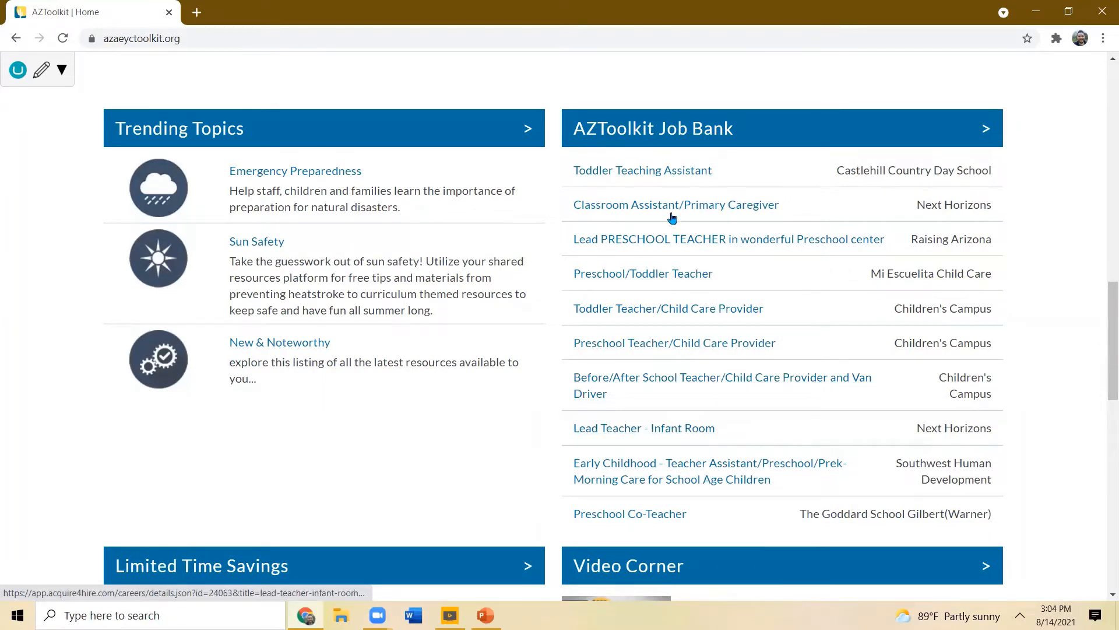
pyautogui.click(642, 138)
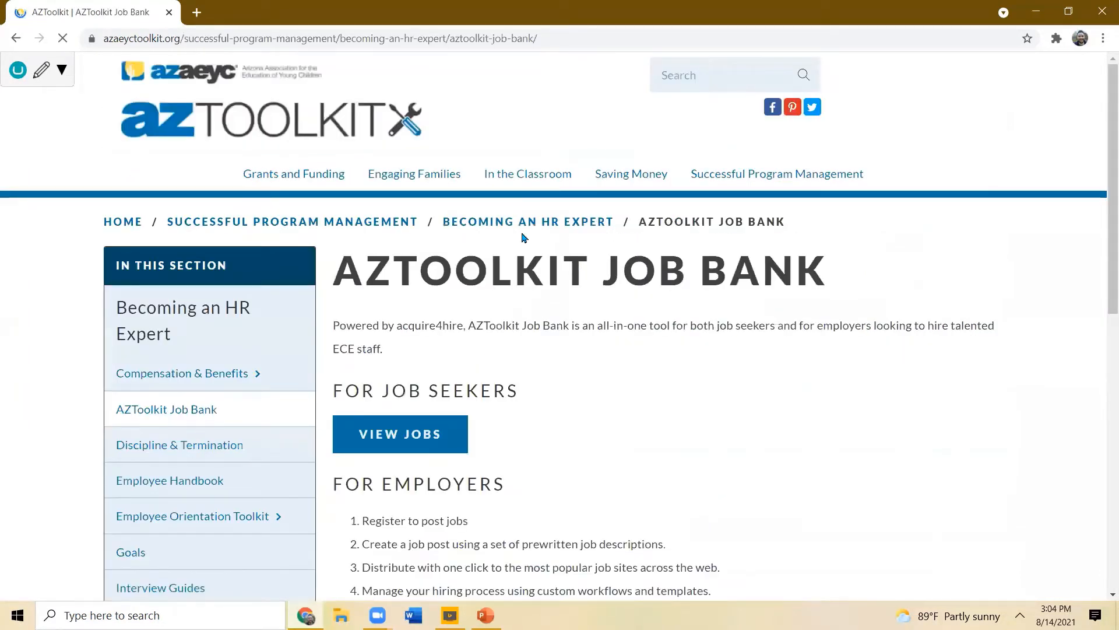
# - Review the Job Bank options for job seekers and employers and the topics listed under Becoming an HR Expert
pyautogui.scroll(-3, 523, 237)
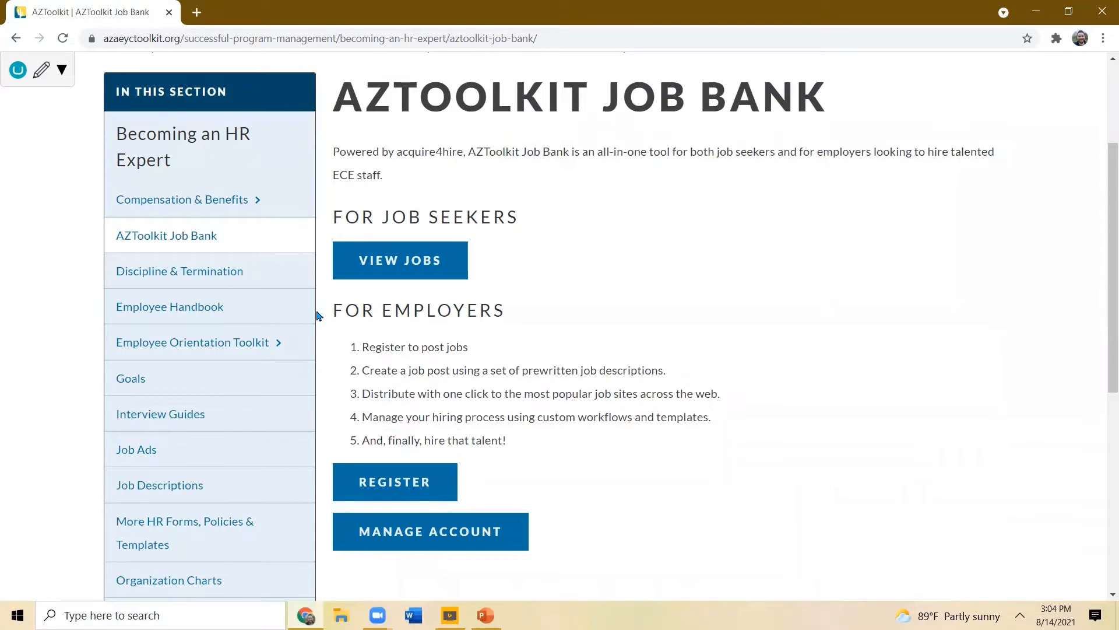
pyautogui.scroll(-1, 319, 316)
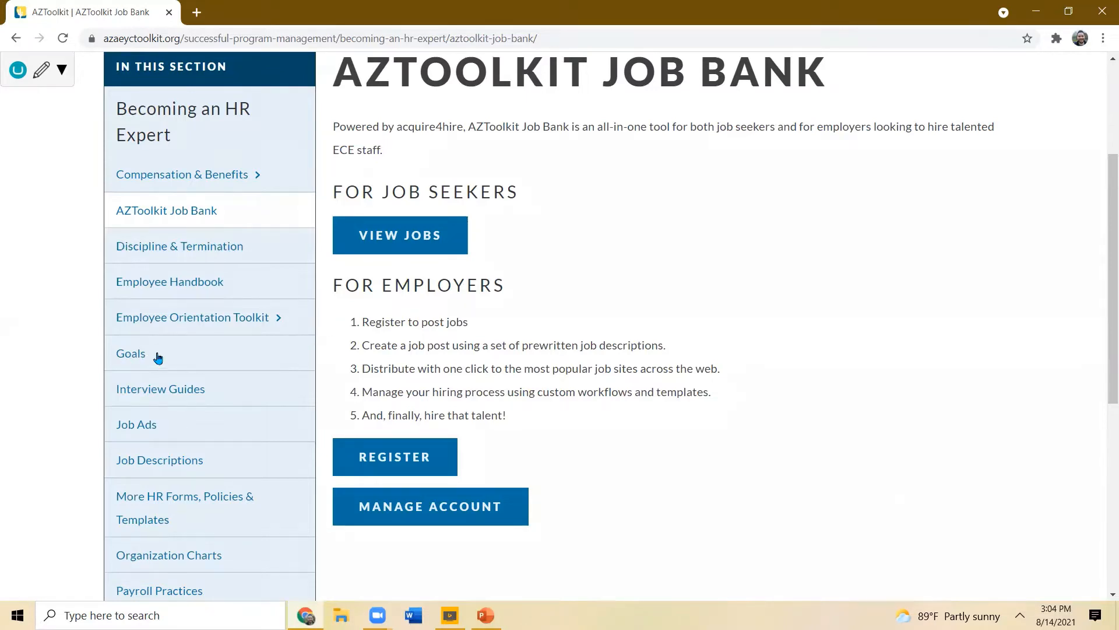
pyautogui.scroll(-2, 175, 359)
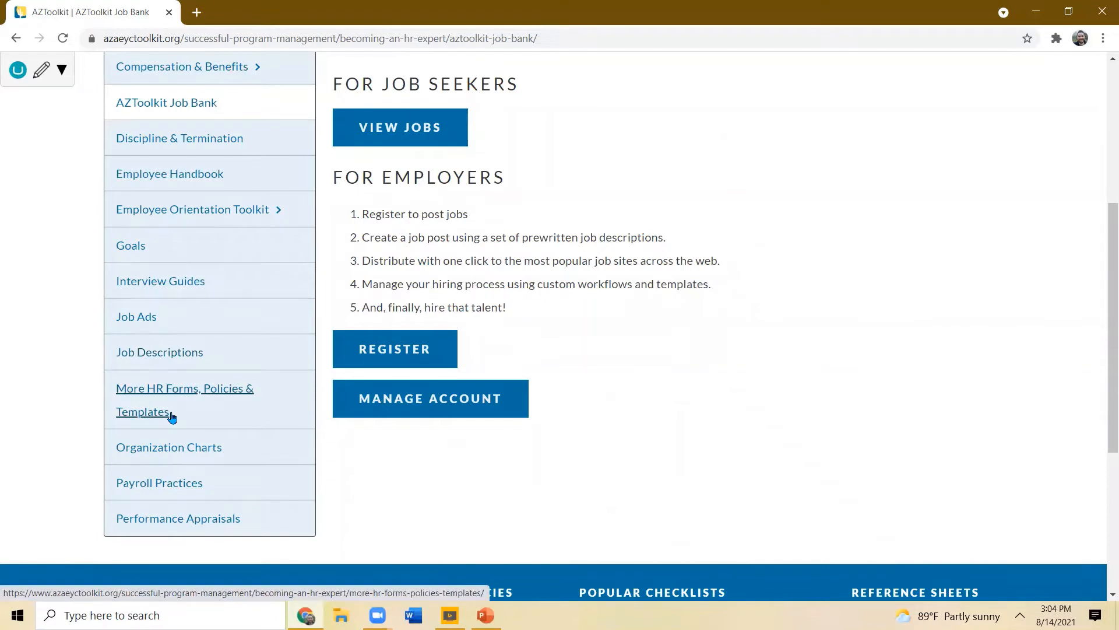
pyautogui.scroll(1, 106, 415)
pyautogui.scroll(2, 65, 413)
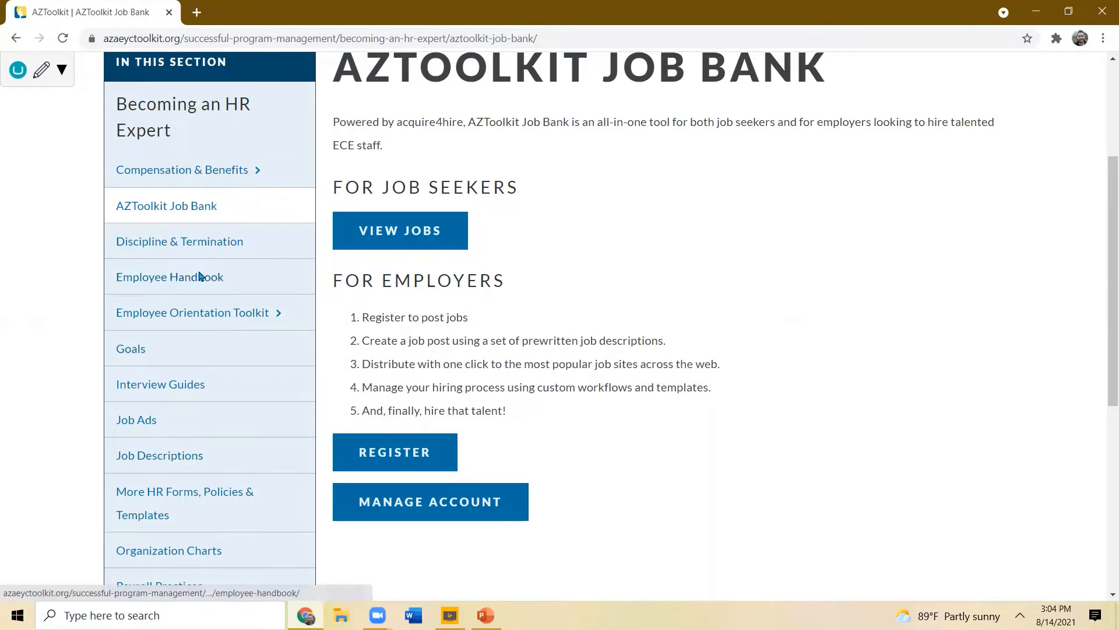
pyautogui.scroll(-2, 204, 341)
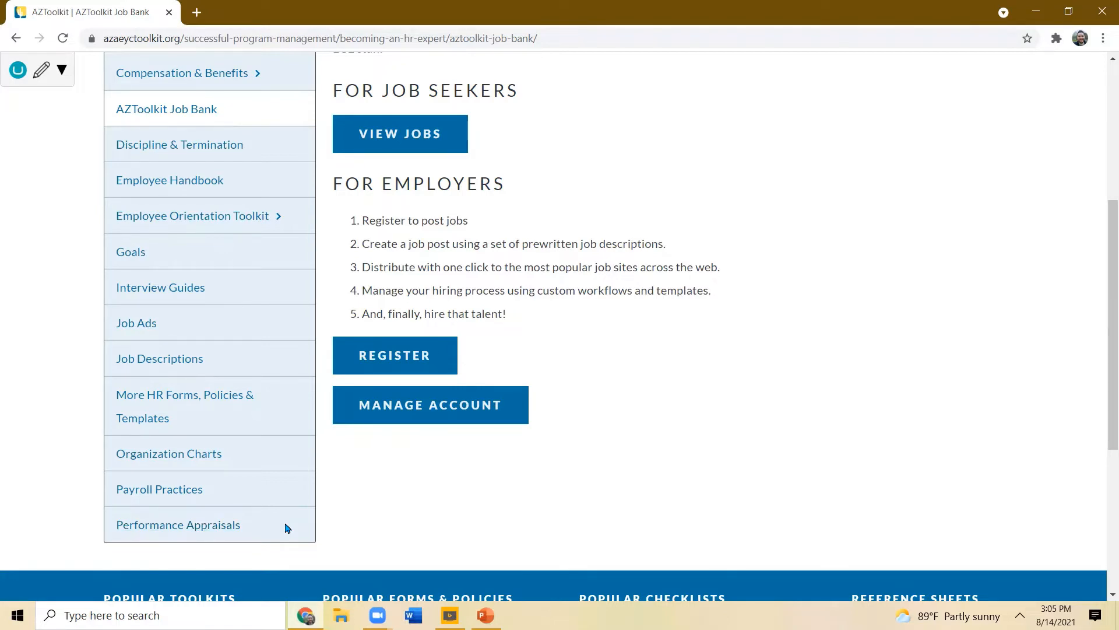
pyautogui.scroll(2, 285, 527)
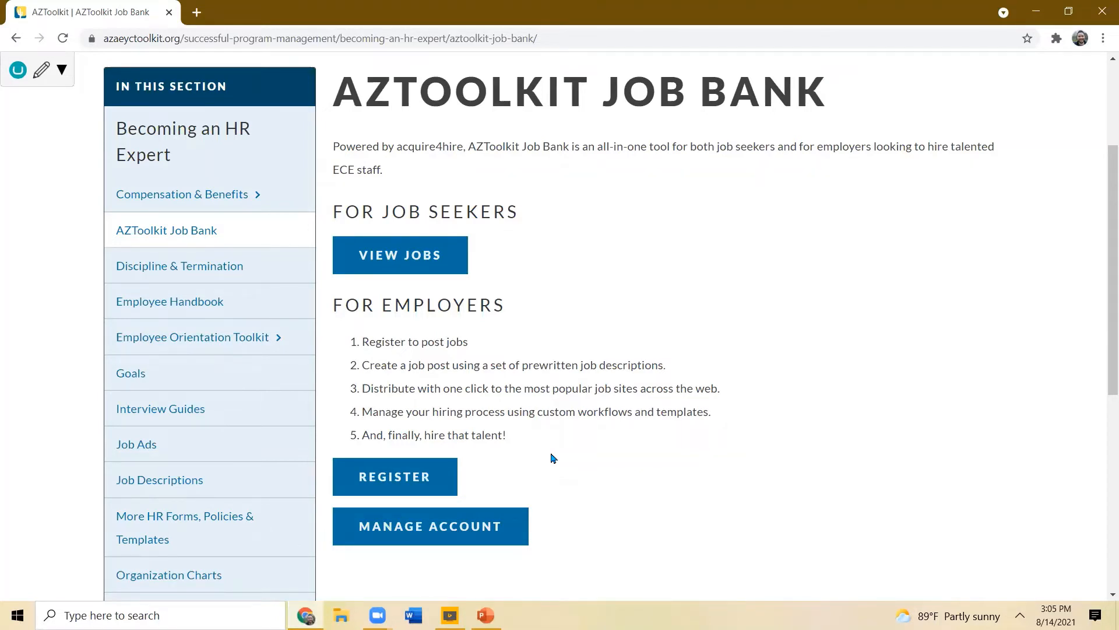
# - Open the employer registration form and review its company, location and user fields
pyautogui.click(415, 477)
pyautogui.scroll(-2, 373, 217)
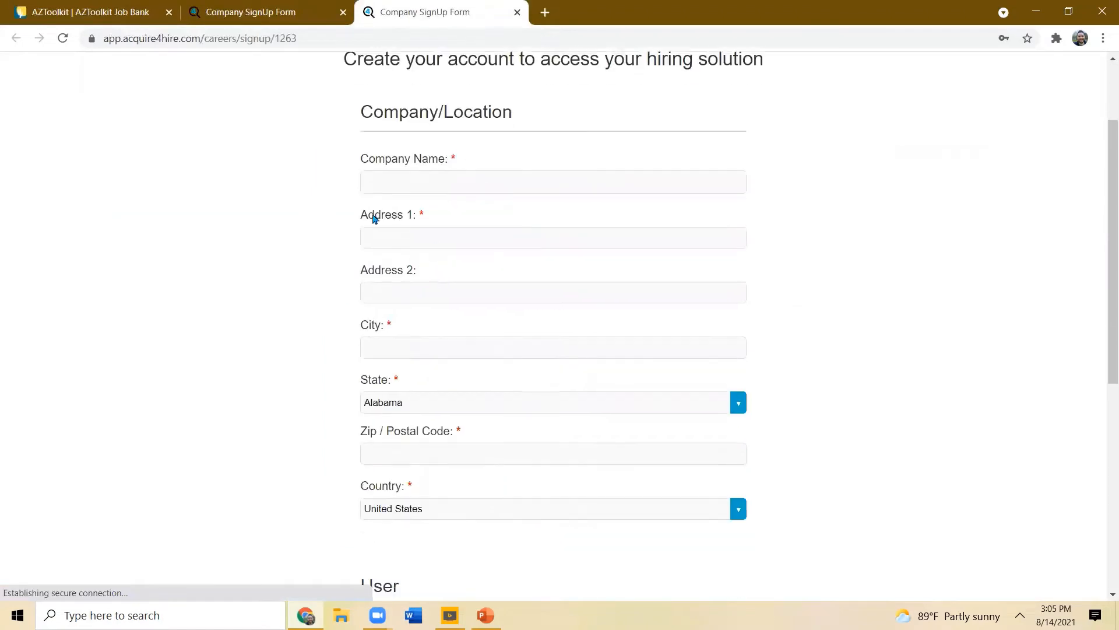
pyautogui.scroll(-7, 436, 249)
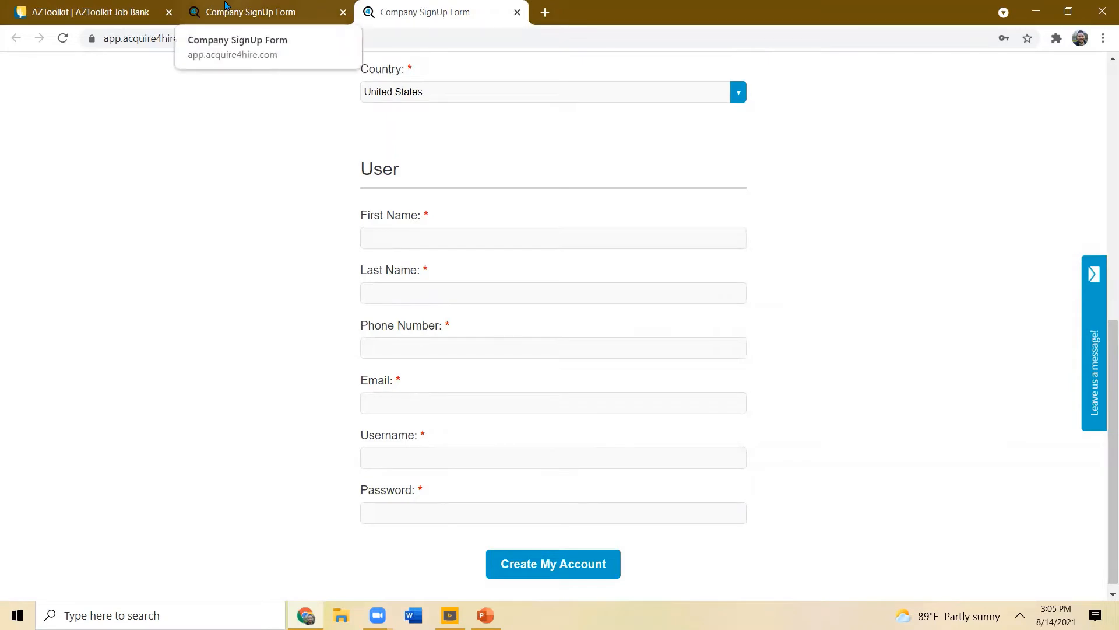
# - Close the duplicate company sign-up form and return to the AZToolkit Job Bank page
pyautogui.click(548, 8)
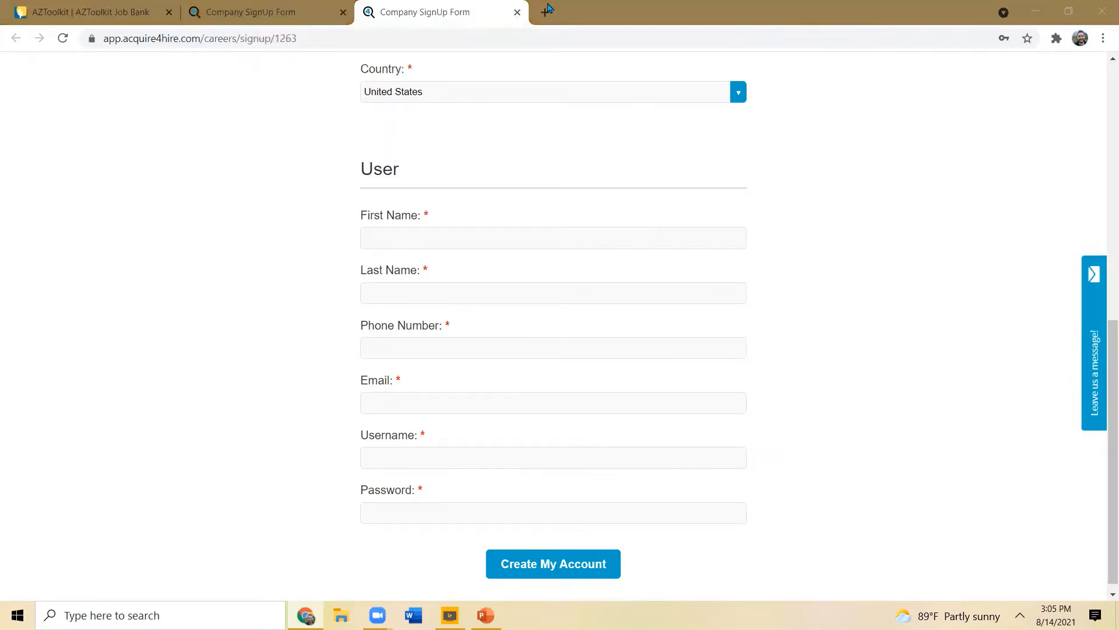
pyautogui.moveTo(465, 8); pyautogui.dragTo(291, 8)
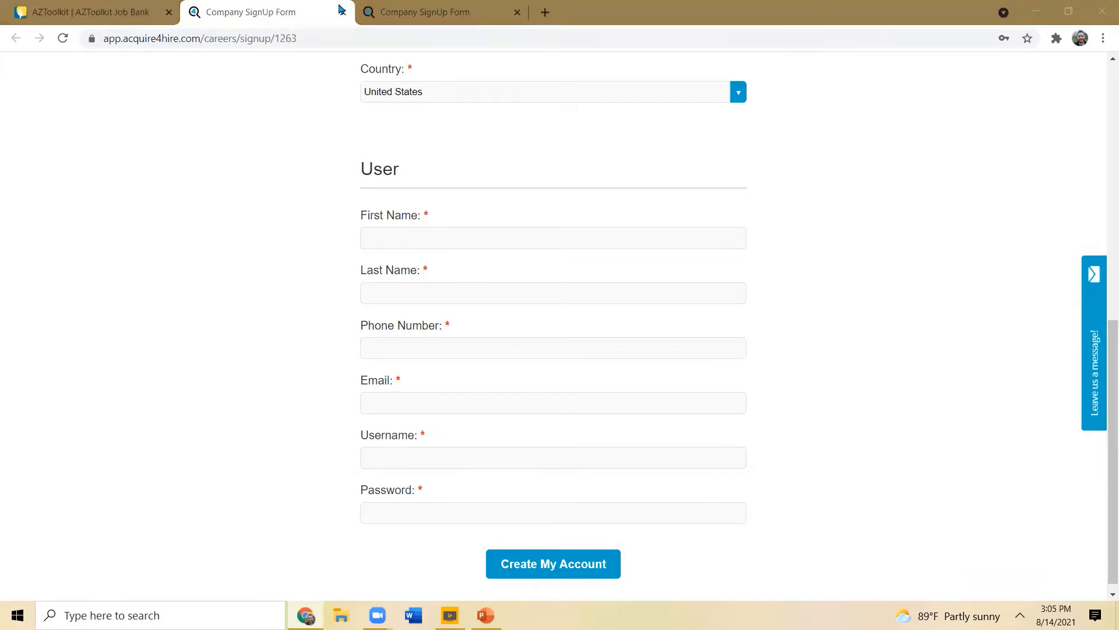
pyautogui.click(251, 8)
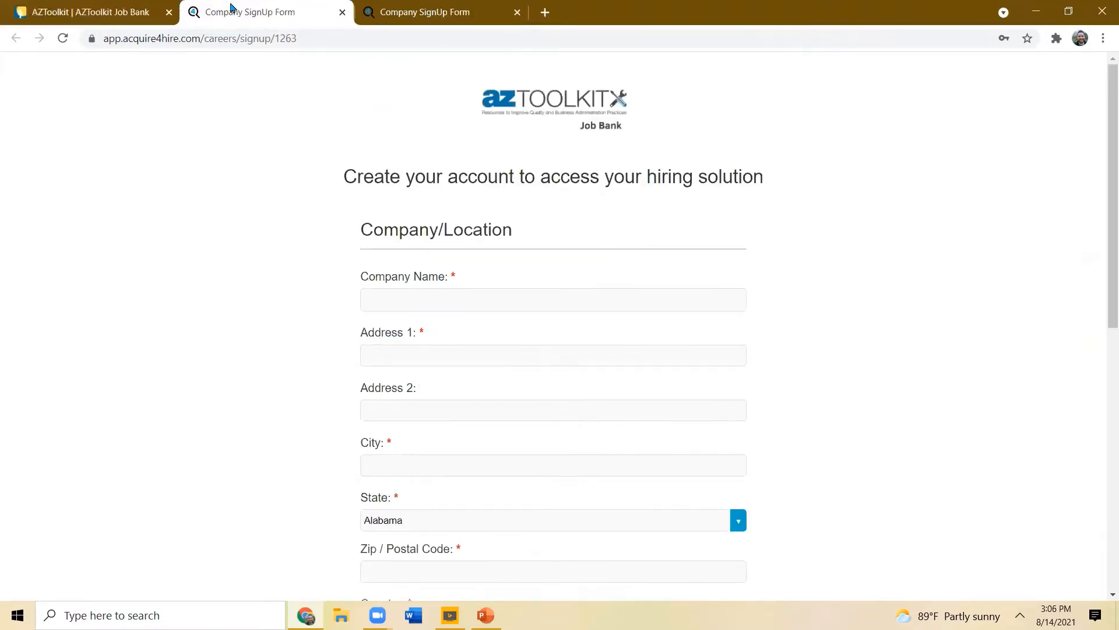
pyautogui.moveTo(254, 7); pyautogui.dragTo(122, 5)
pyautogui.click(173, 12)
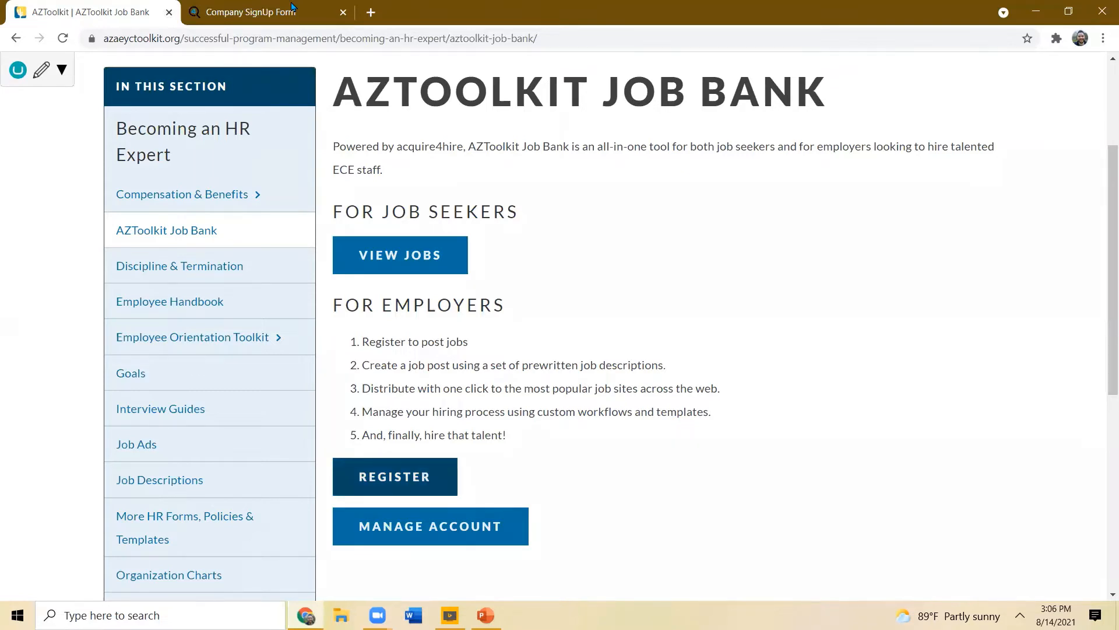
# - Leave the sign-up form for the Acquire4Hire login page and log in with the prefilled credentials
pyautogui.moveTo(294, 7); pyautogui.dragTo(166, 13)
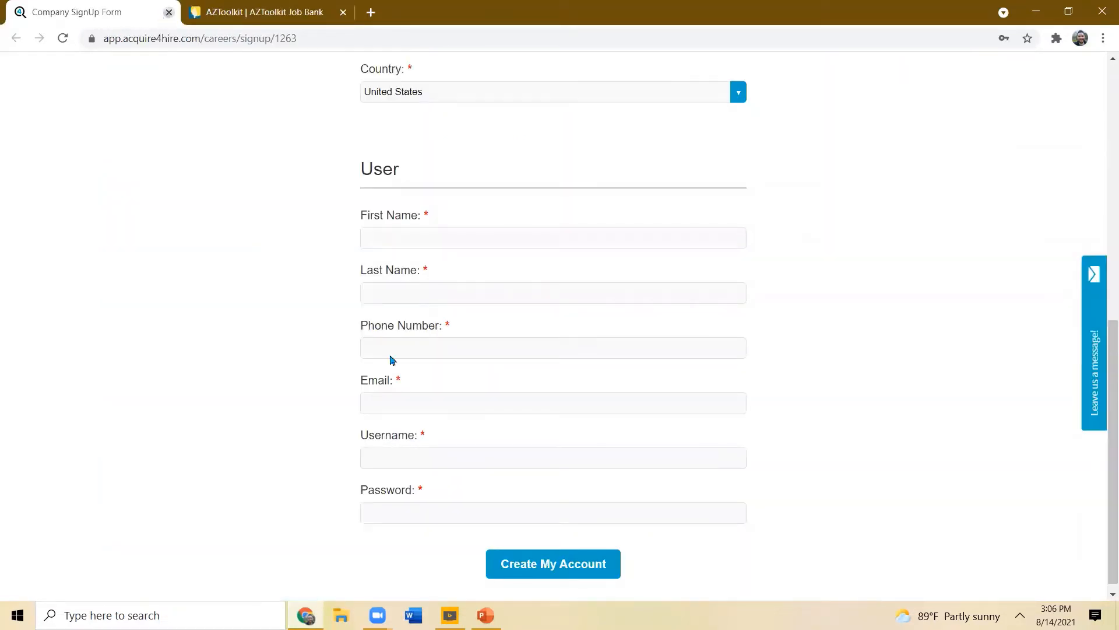
pyautogui.click(607, 348)
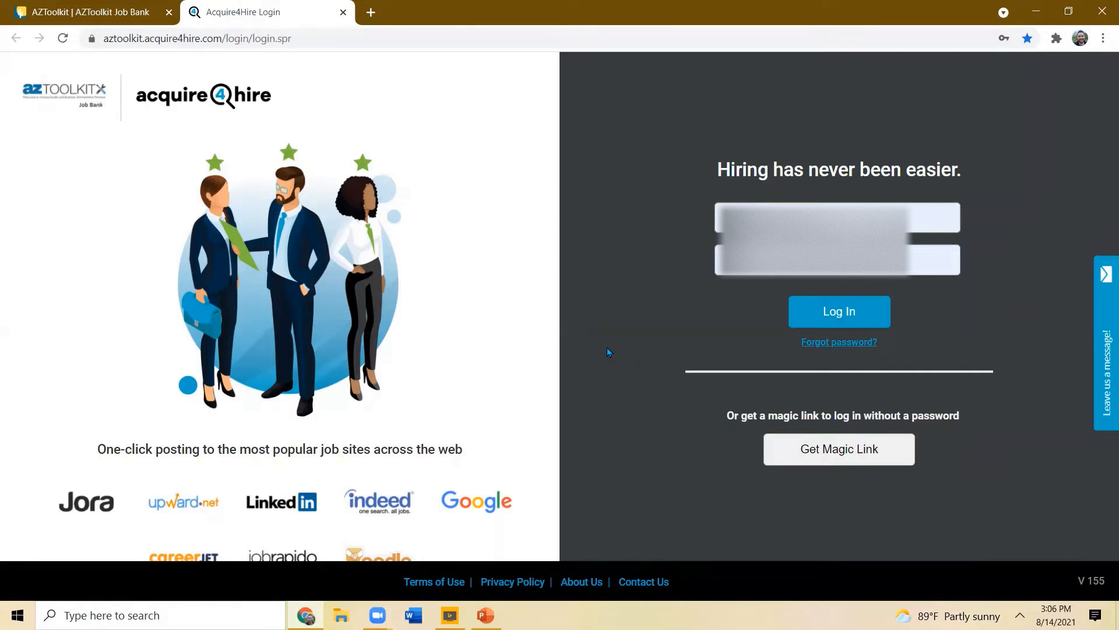
pyautogui.click(836, 319)
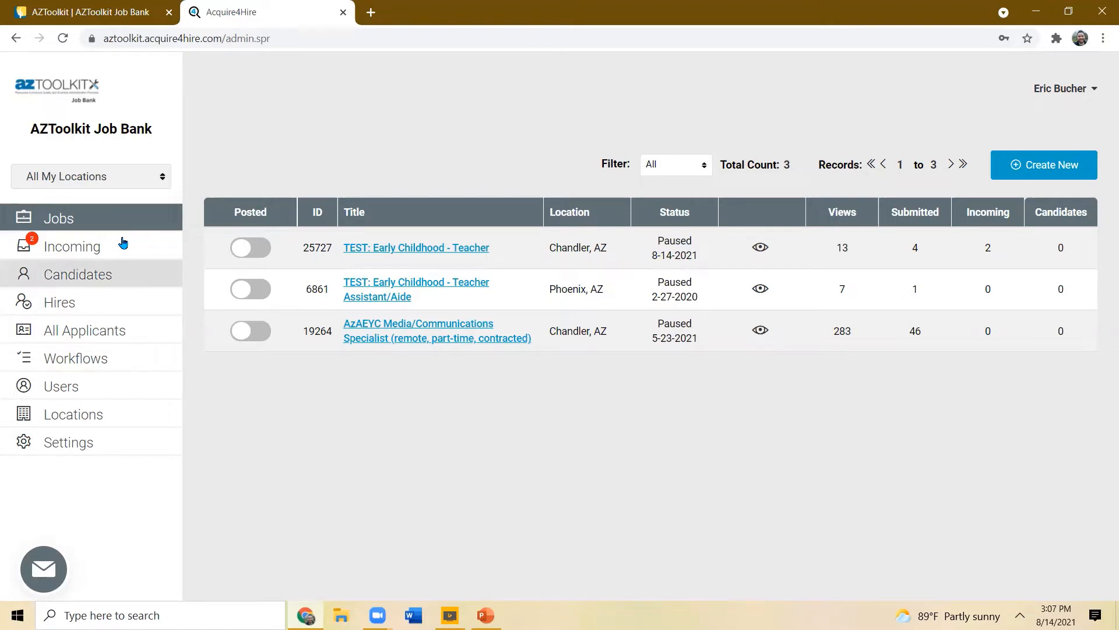
# - In the company settings, replace "We look forward to the possibilities." in the moved-to-Candidate response email with "Well wishes," and the sender's first name
pyautogui.click(74, 447)
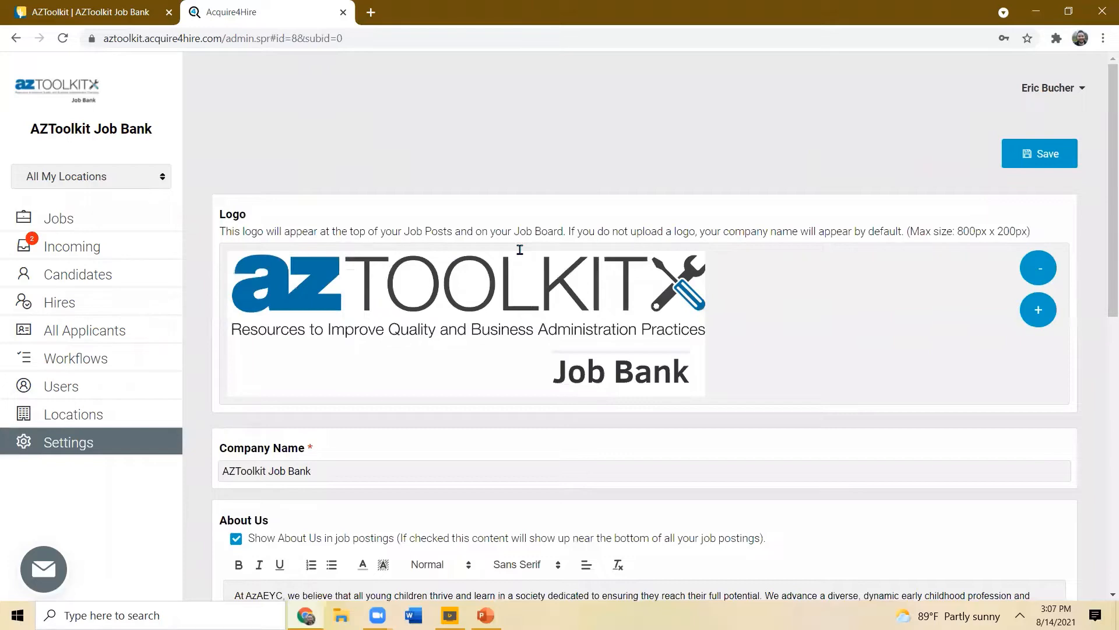
pyautogui.scroll(-4, 520, 249)
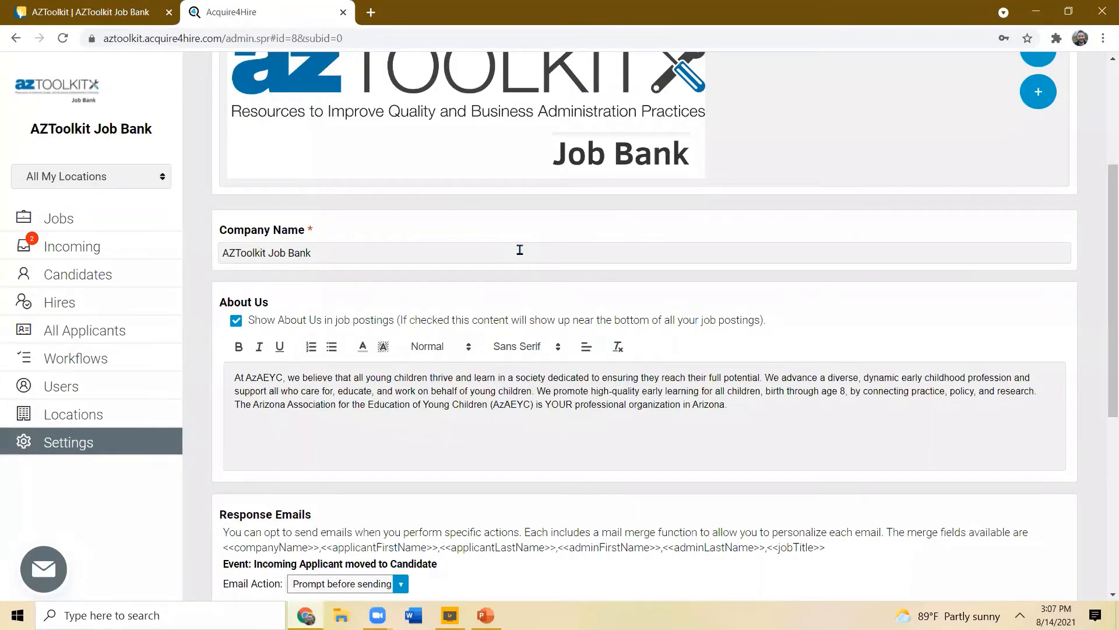
pyautogui.scroll(-2, 520, 249)
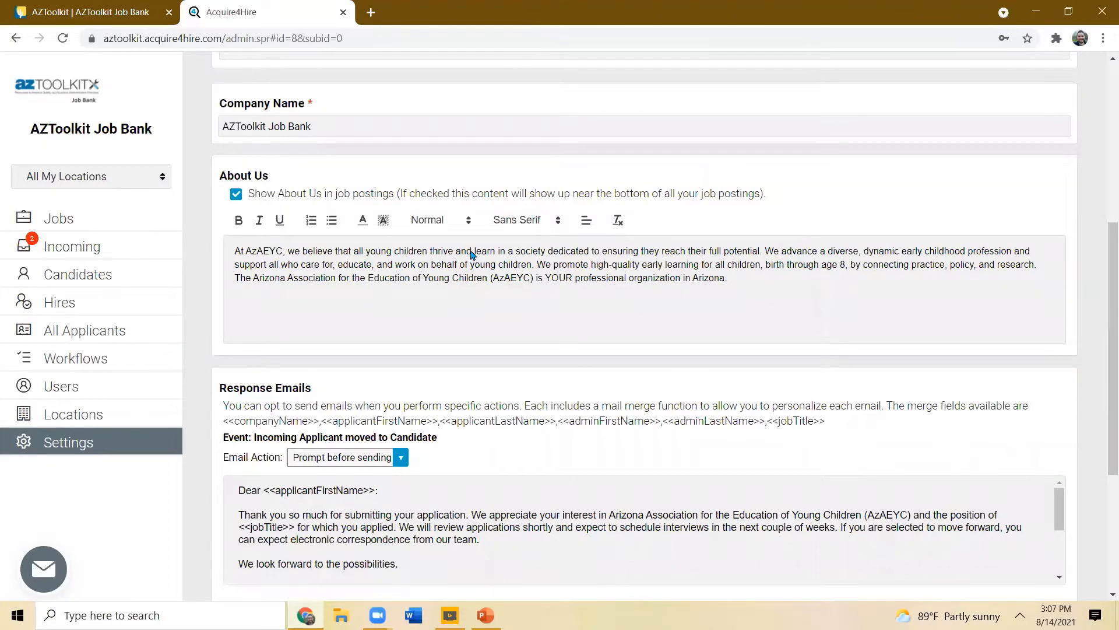
pyautogui.scroll(-3, 472, 254)
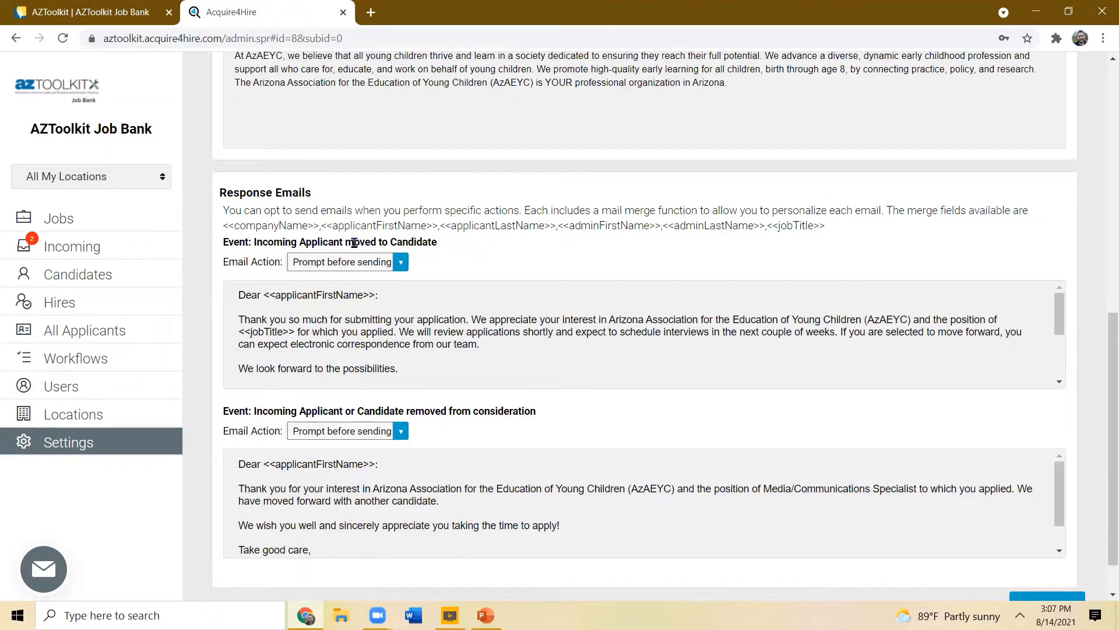
pyautogui.scroll(-1, 354, 242)
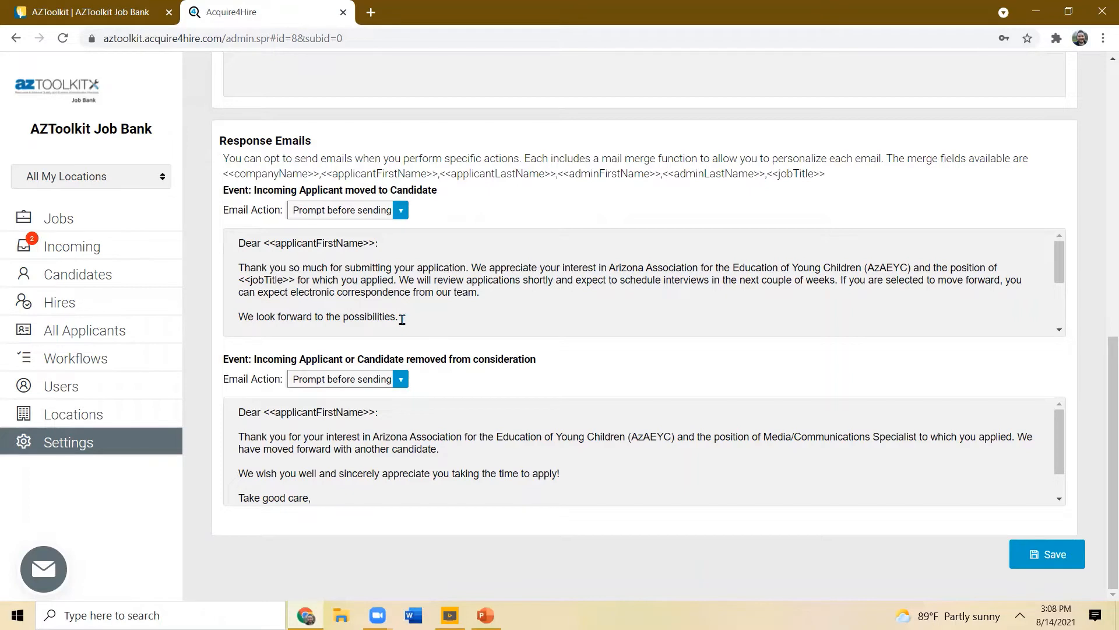
pyautogui.moveTo(401, 318); pyautogui.dragTo(239, 314)
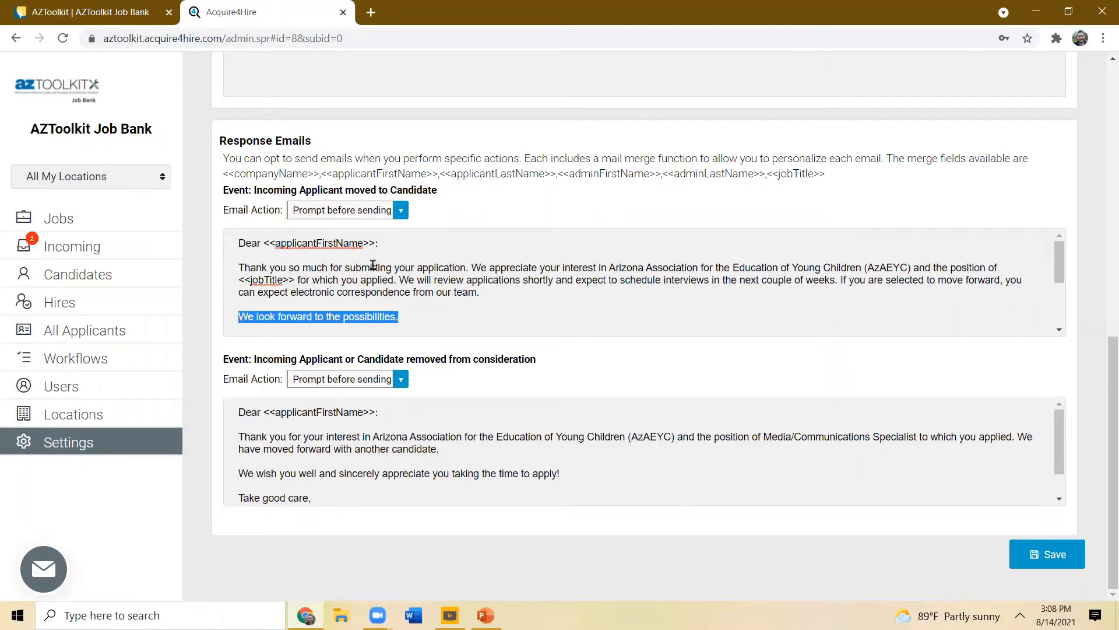
pyautogui.press('BackSpace')
pyautogui.write('Well wishes, Eric')
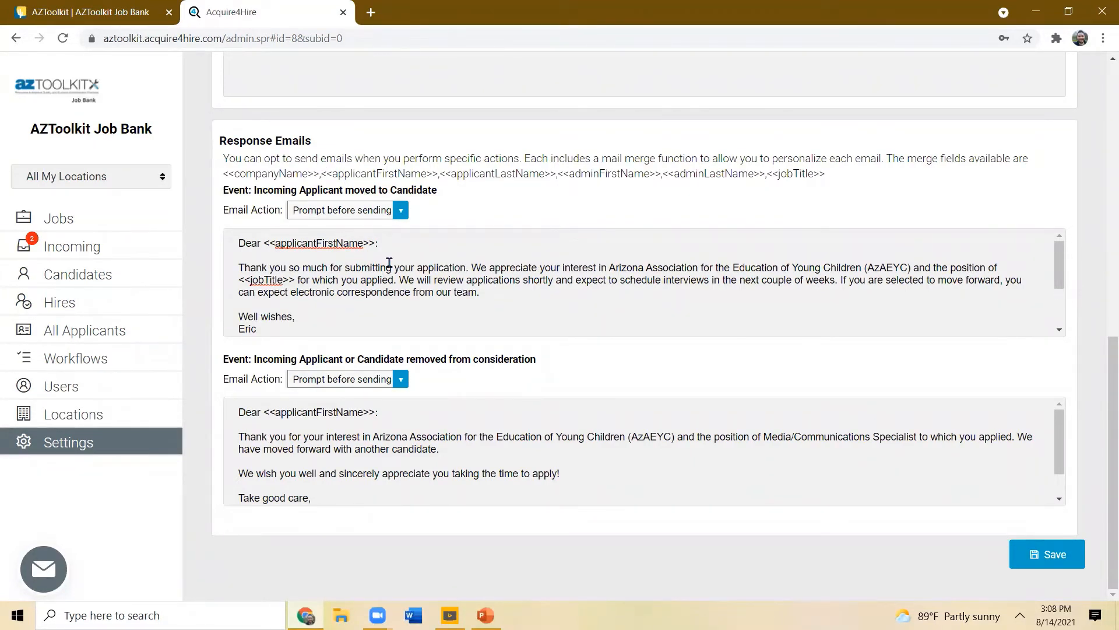
# - View the company locations list, look at the blank new-user form under Users, and cancel it
pyautogui.scroll(1, 389, 263)
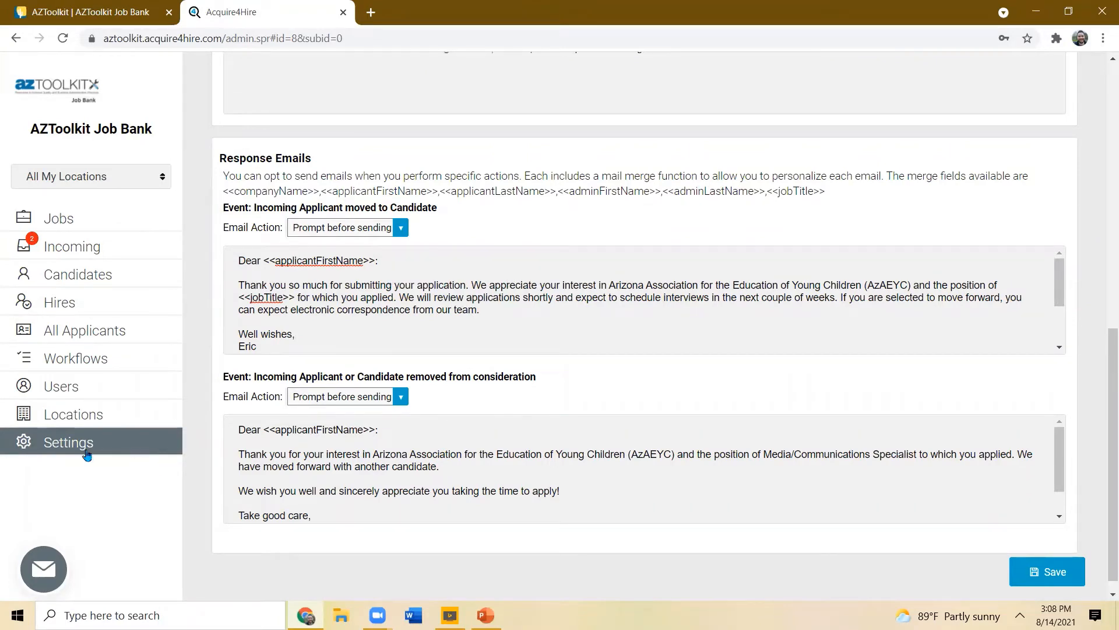
pyautogui.click(76, 415)
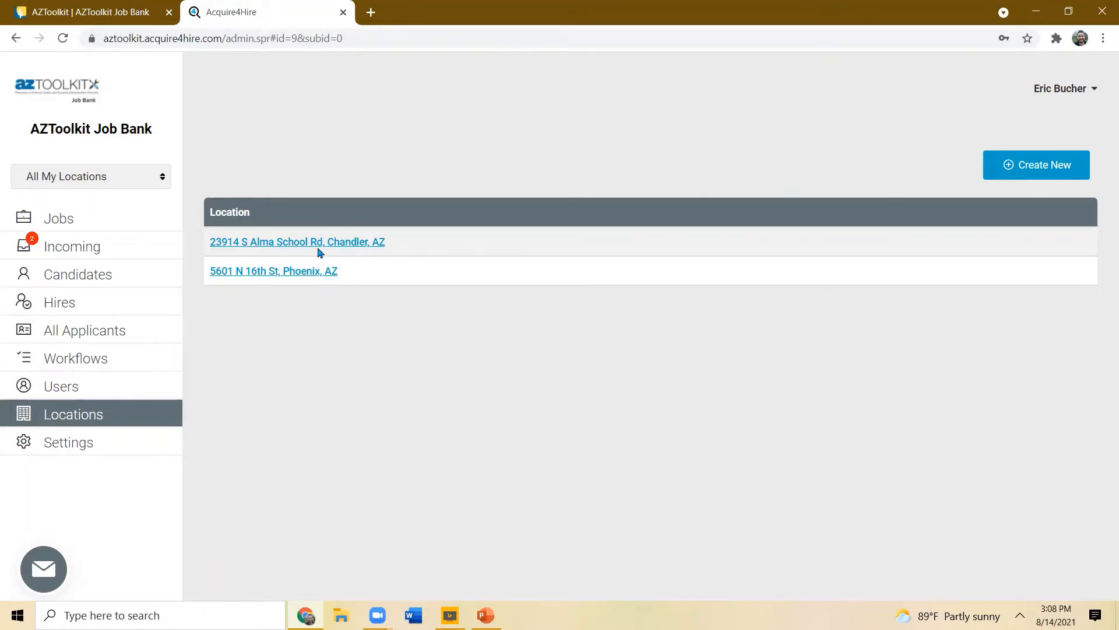
pyautogui.click(86, 390)
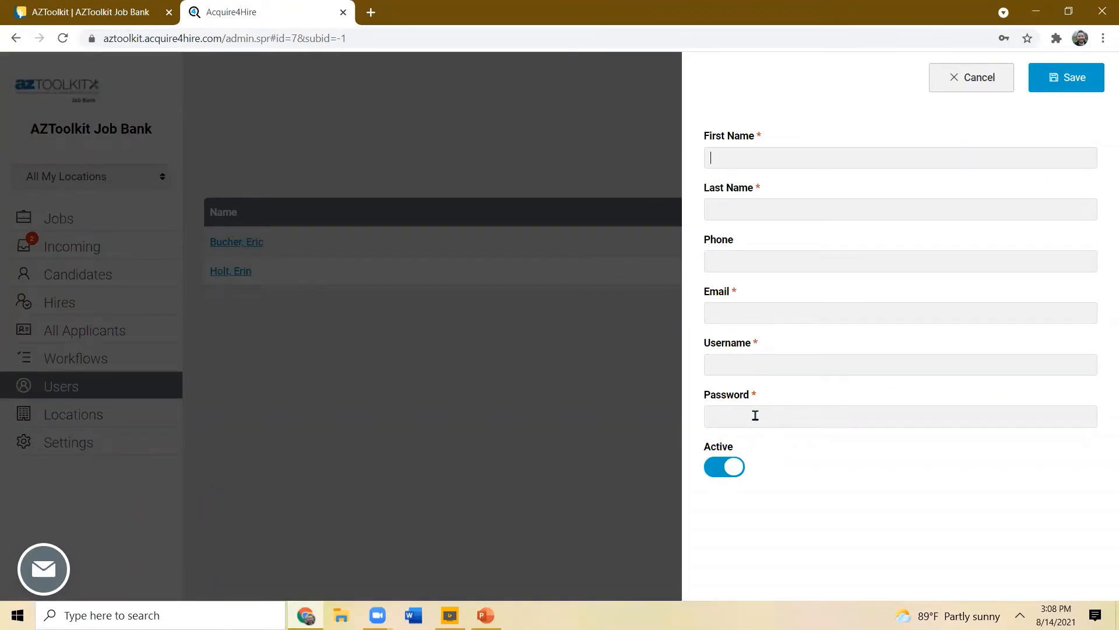
pyautogui.click(969, 81)
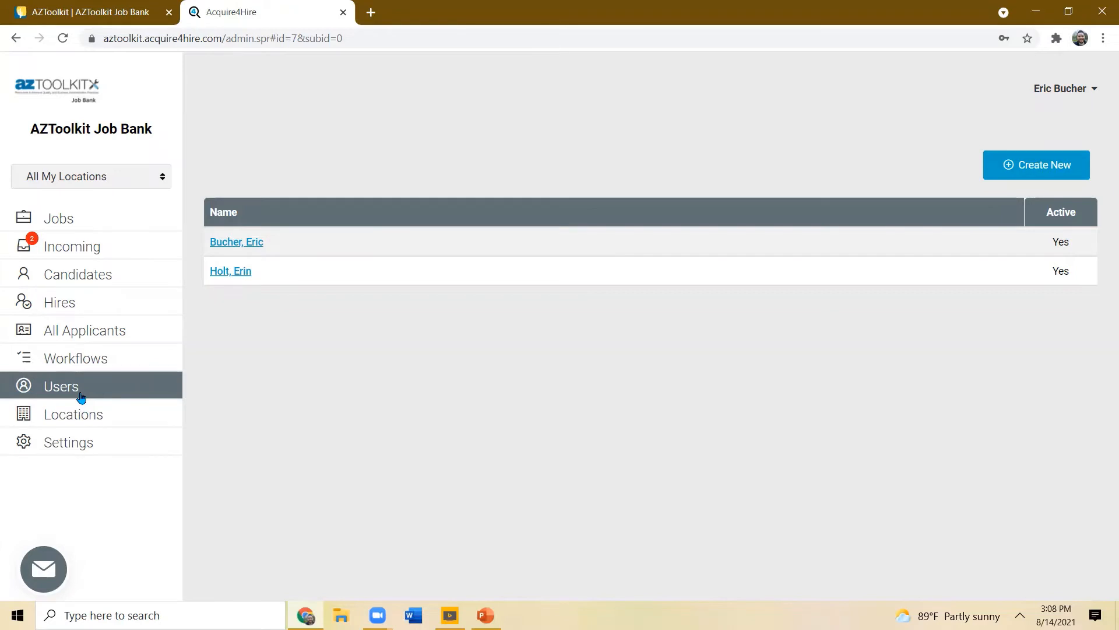
# - Start a new hiring workflow and review the possible workflow steps that can be added
pyautogui.click(81, 369)
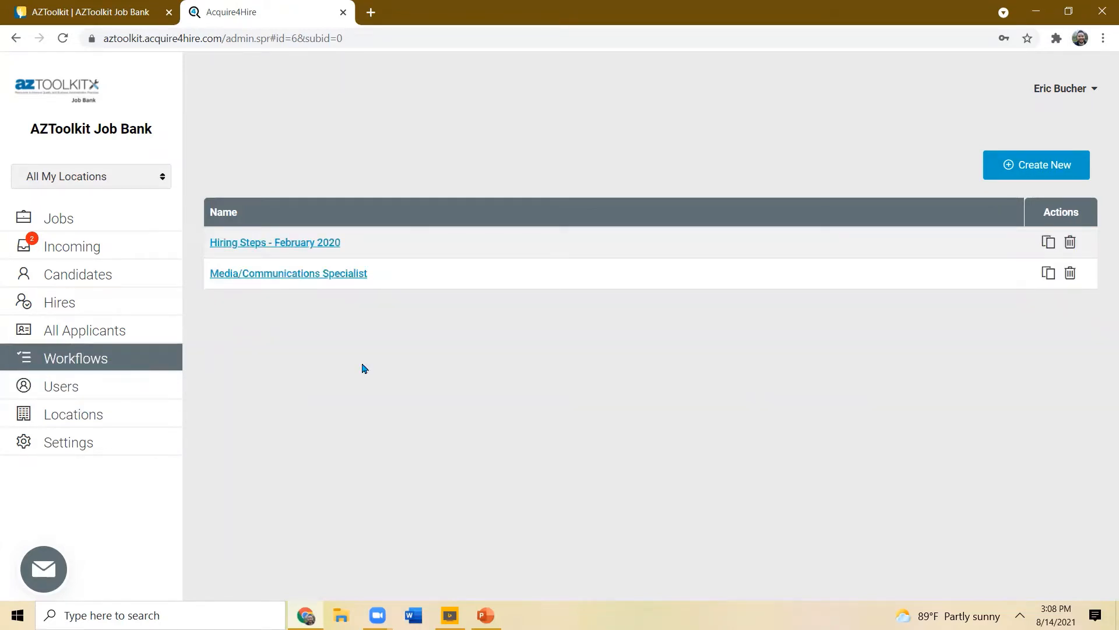
pyautogui.click(1015, 170)
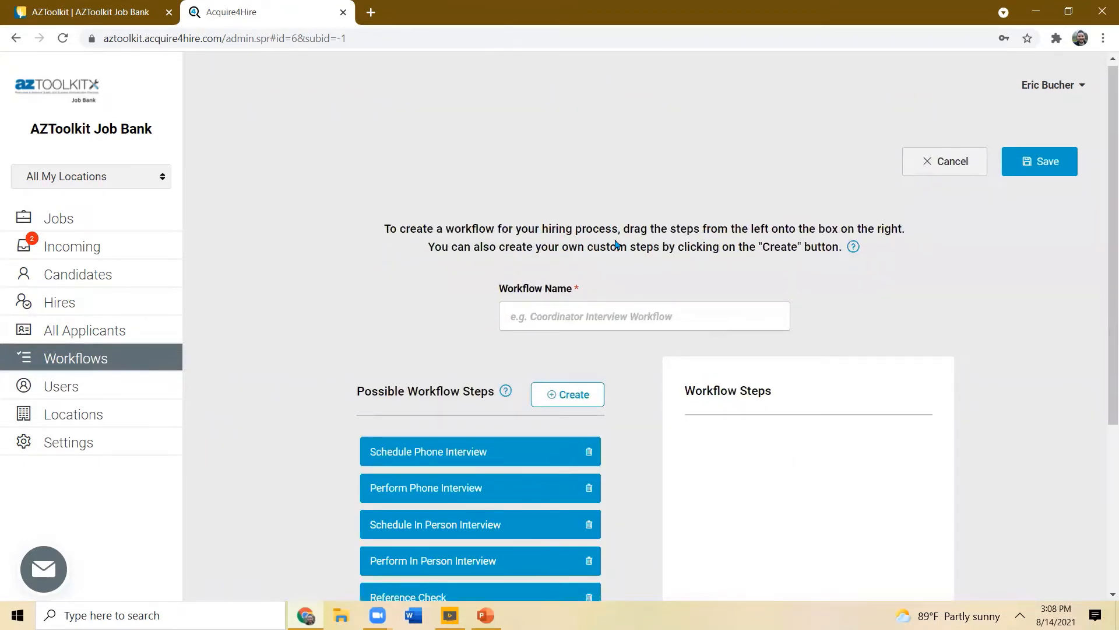
pyautogui.scroll(-1, 617, 244)
pyautogui.scroll(-1, 617, 243)
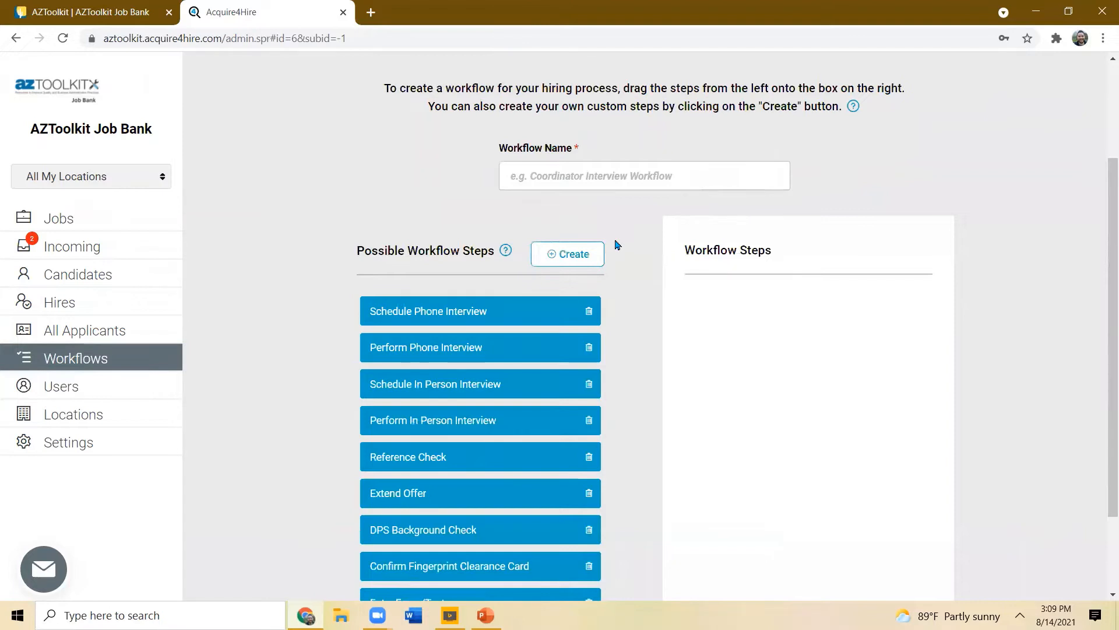
pyautogui.scroll(-1, 617, 244)
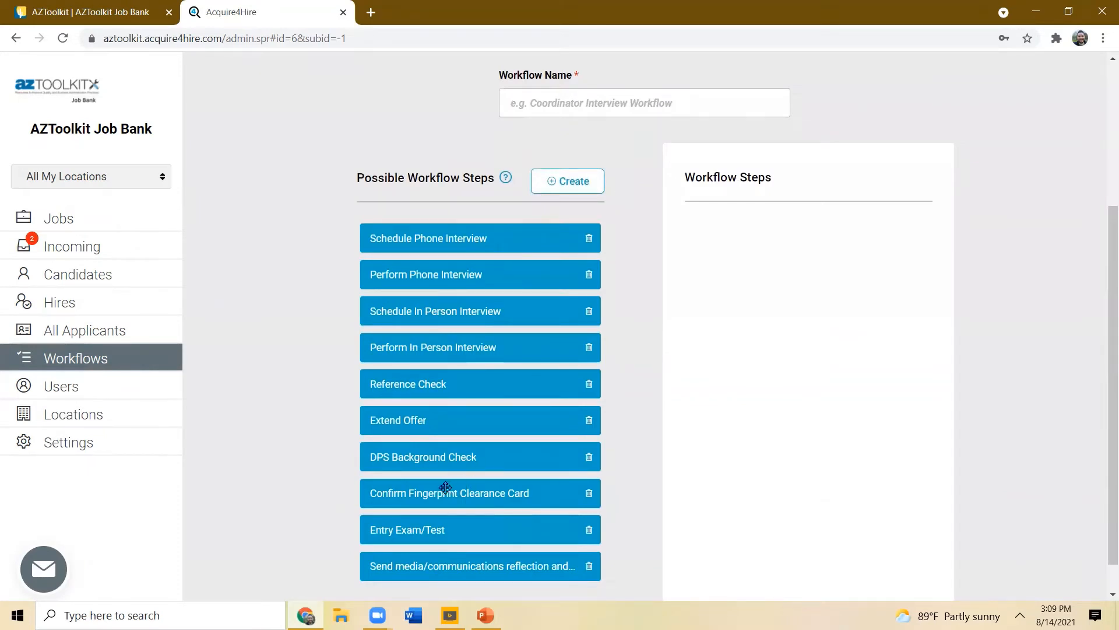
# - Reorder the possible workflow steps so Schedule Phone Interview sits below Schedule In Person Interview
pyautogui.scroll(-1, 445, 487)
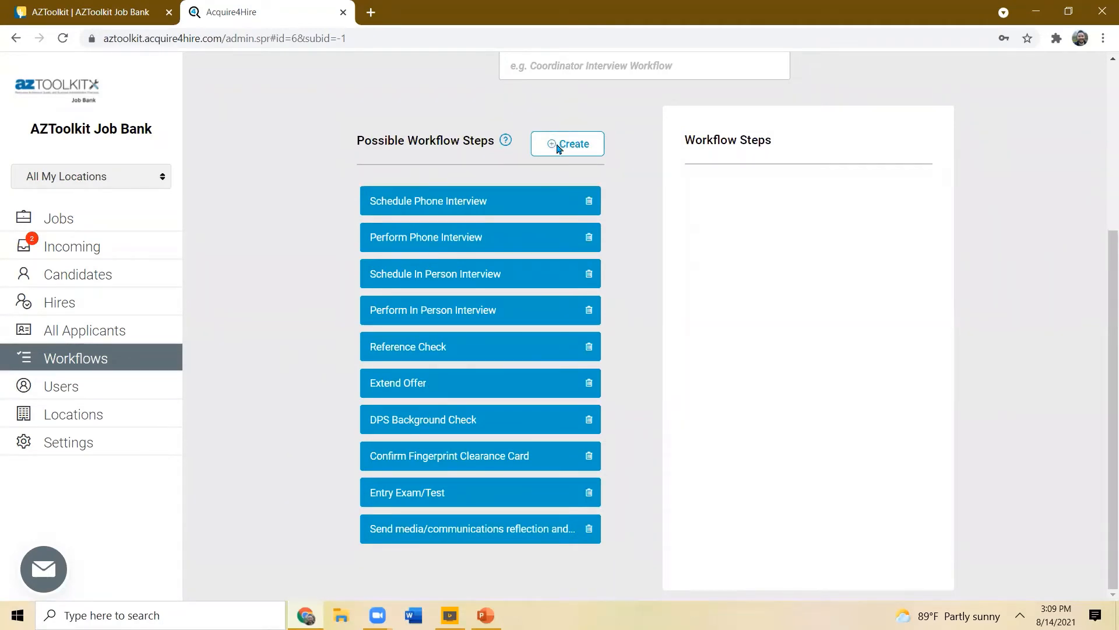
pyautogui.click(870, 357)
pyautogui.moveTo(506, 193); pyautogui.dragTo(495, 241)
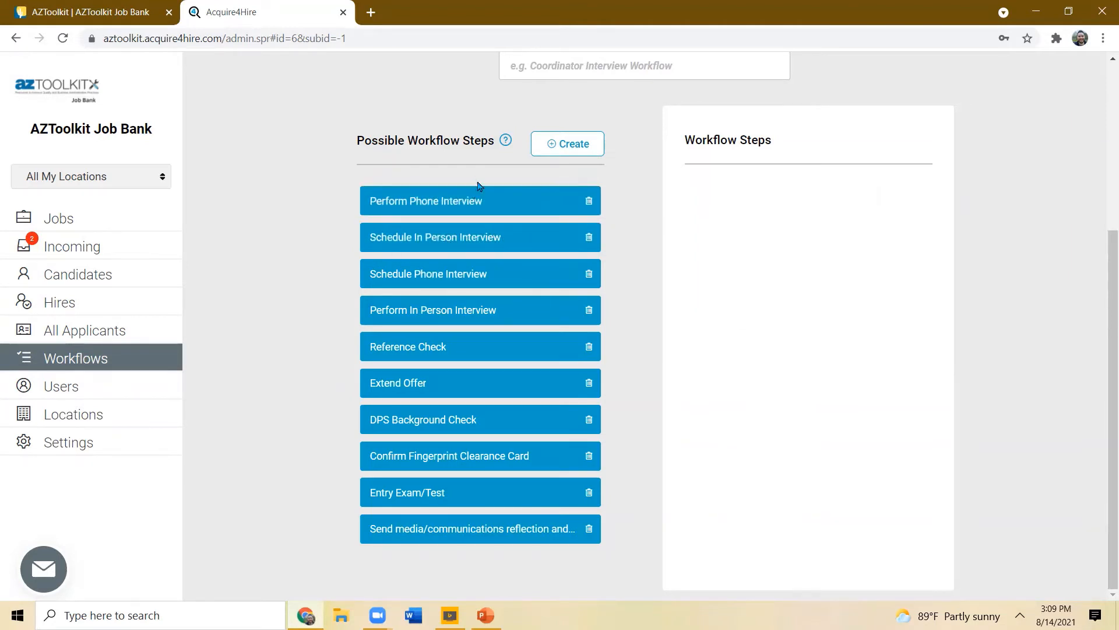
pyautogui.scroll(1, 465, 192)
pyautogui.scroll(3, 93, 382)
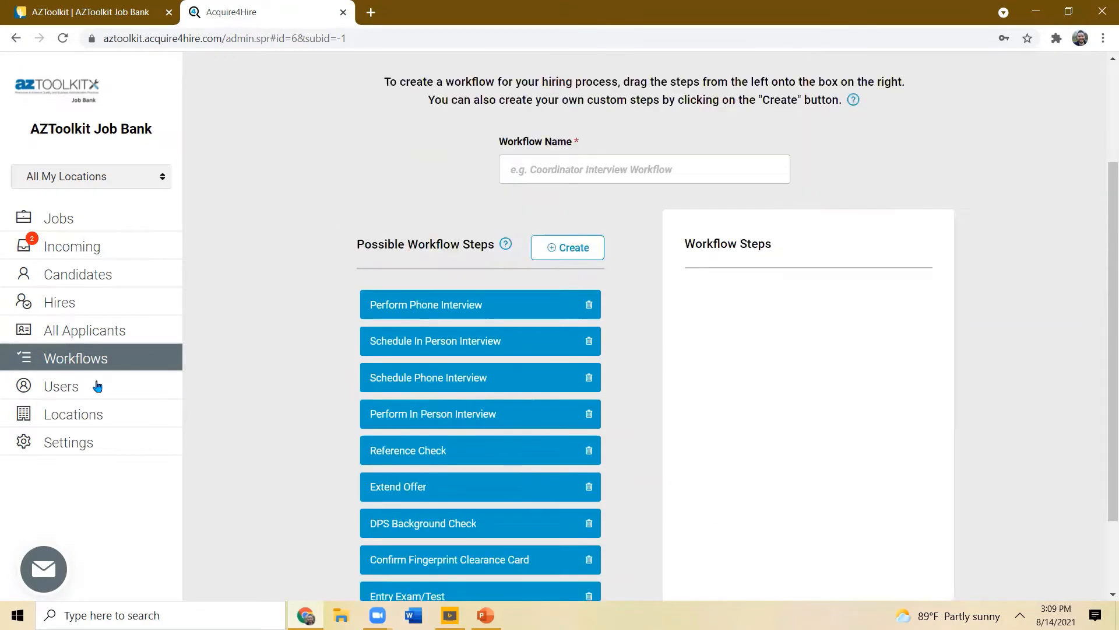
pyautogui.scroll(1, 135, 382)
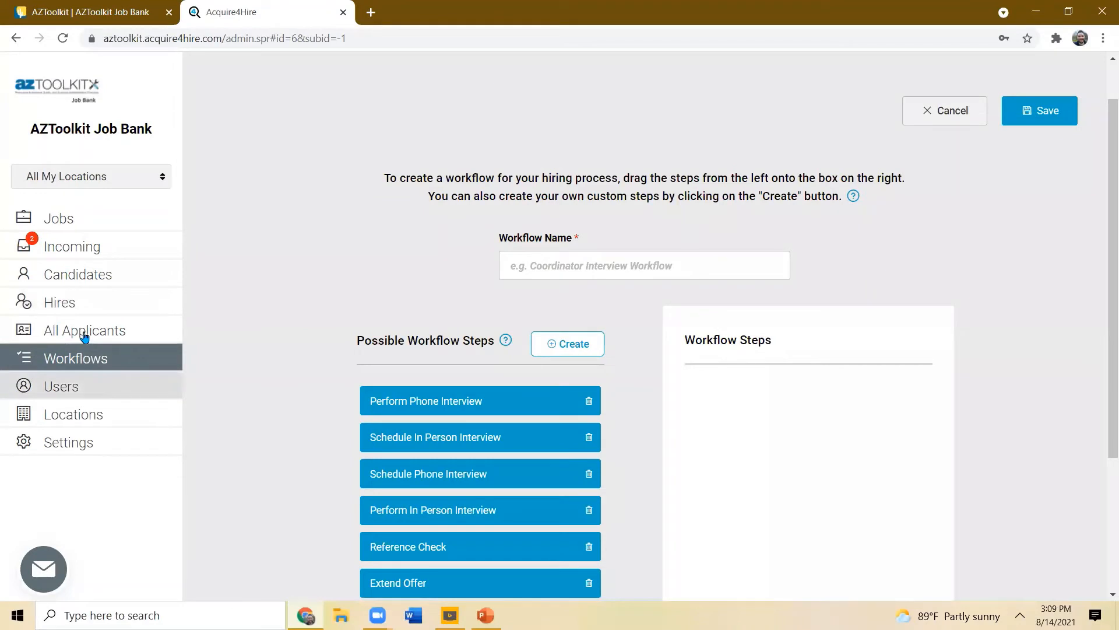
# - Leave the workflow form for the jobs list and create a new job from the standard title "Early Childhood - Teacher"
pyautogui.click(80, 227)
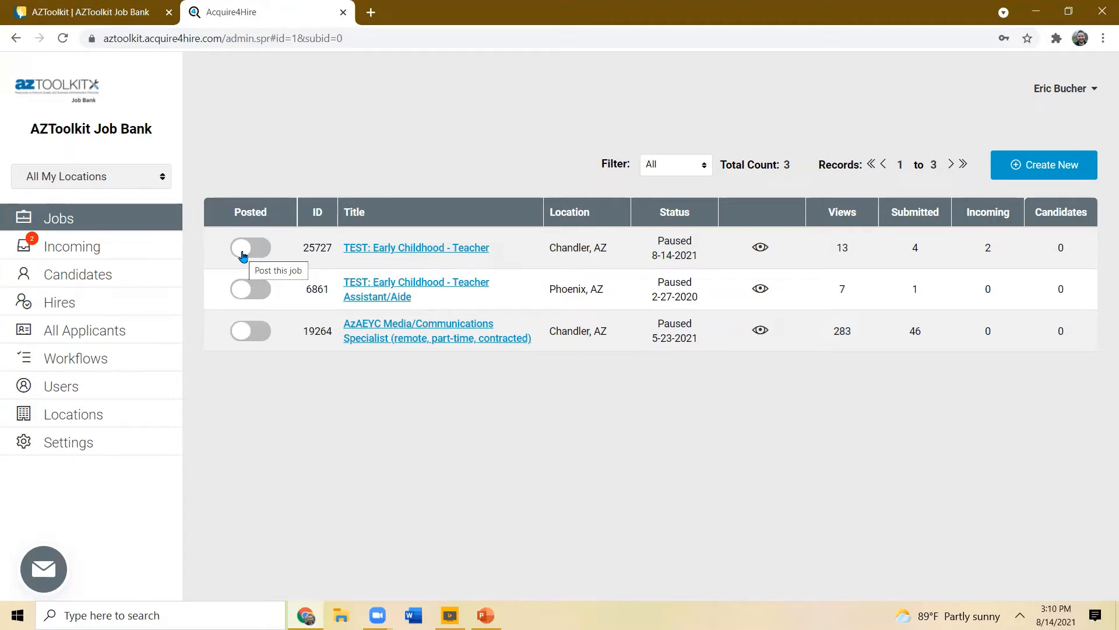
pyautogui.click(1029, 170)
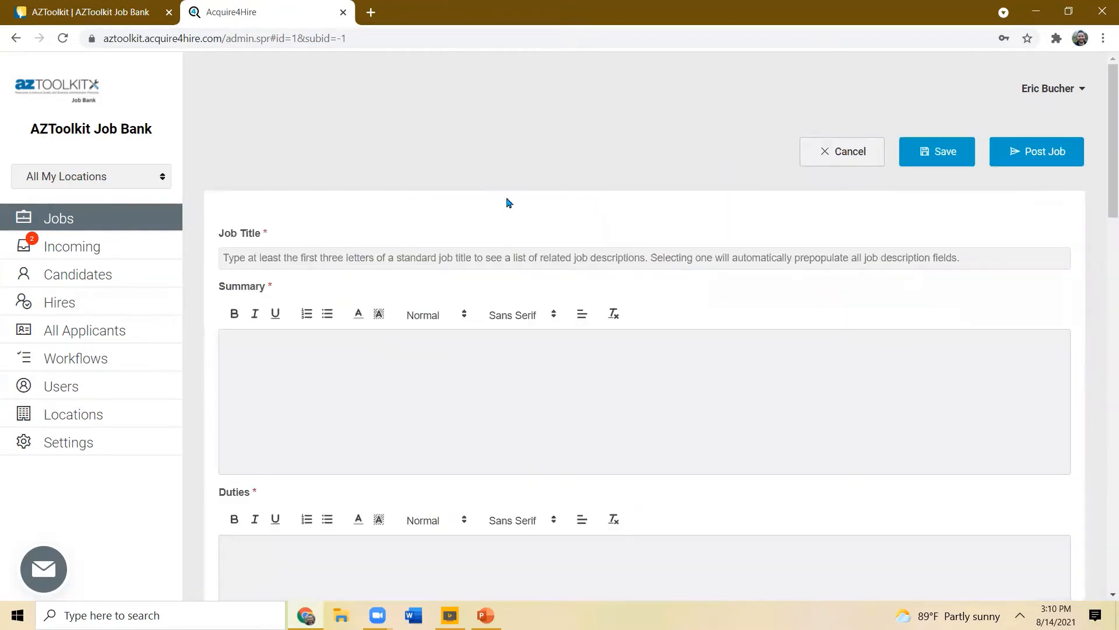
pyautogui.scroll(-1, 506, 202)
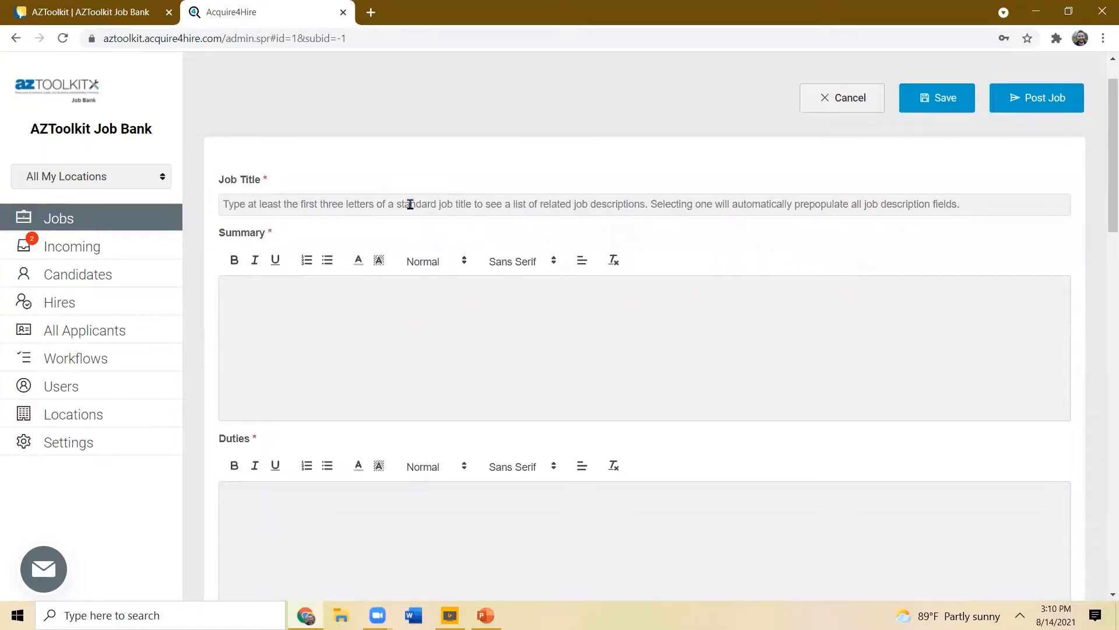
pyautogui.click(410, 205)
pyautogui.write('ea')
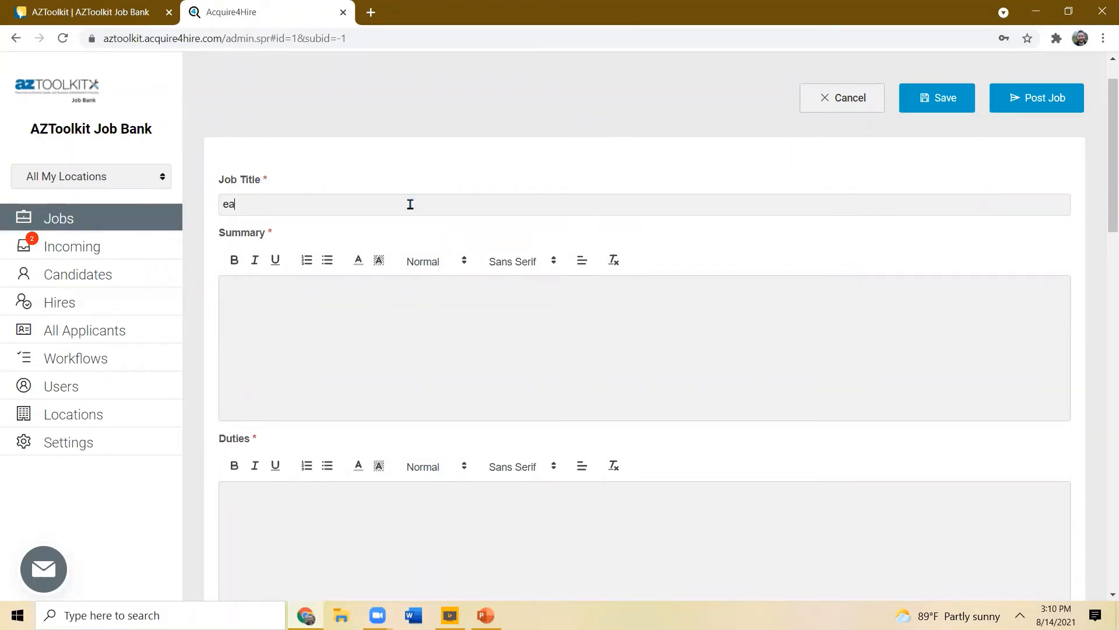
pyautogui.write('rly')
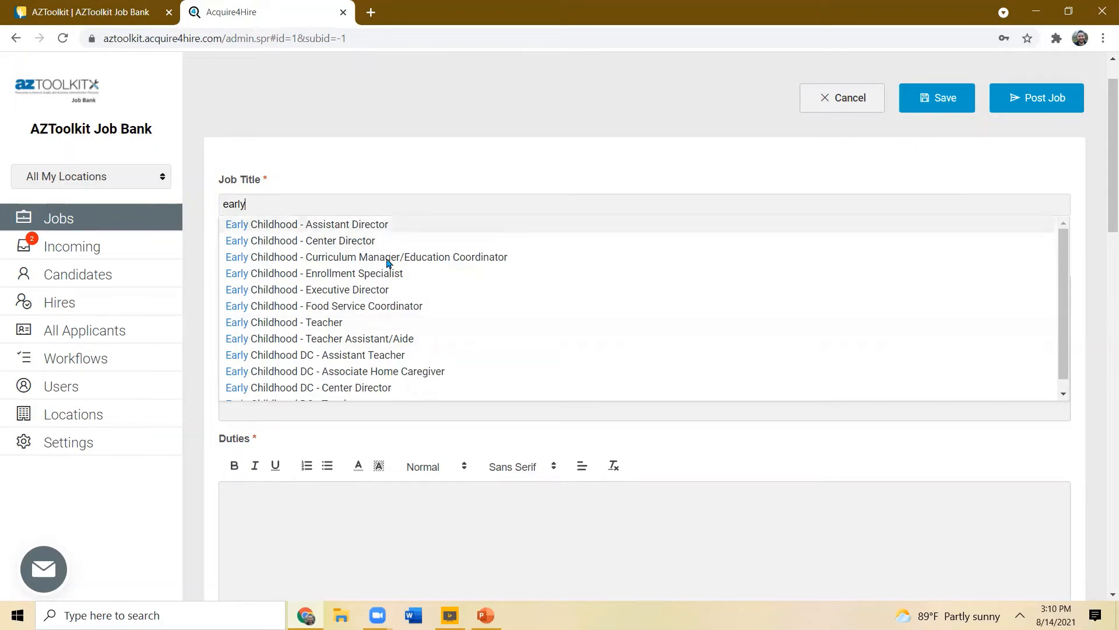
pyautogui.click(385, 324)
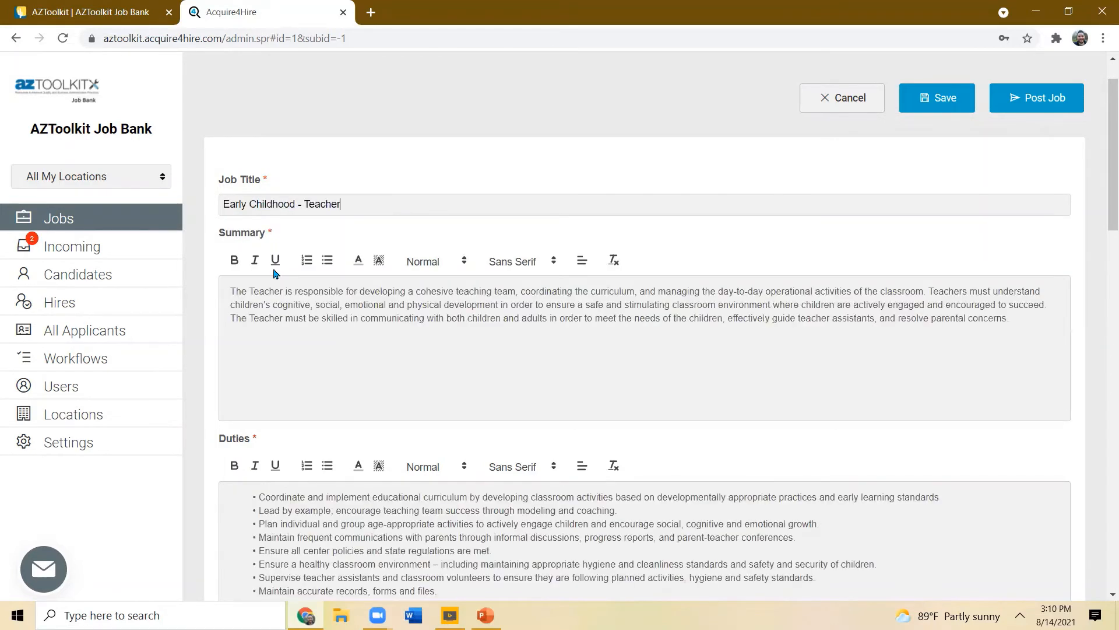
# - Look over the prefilled job description and replace the Summary text with "Customize"
pyautogui.scroll(-1, 387, 247)
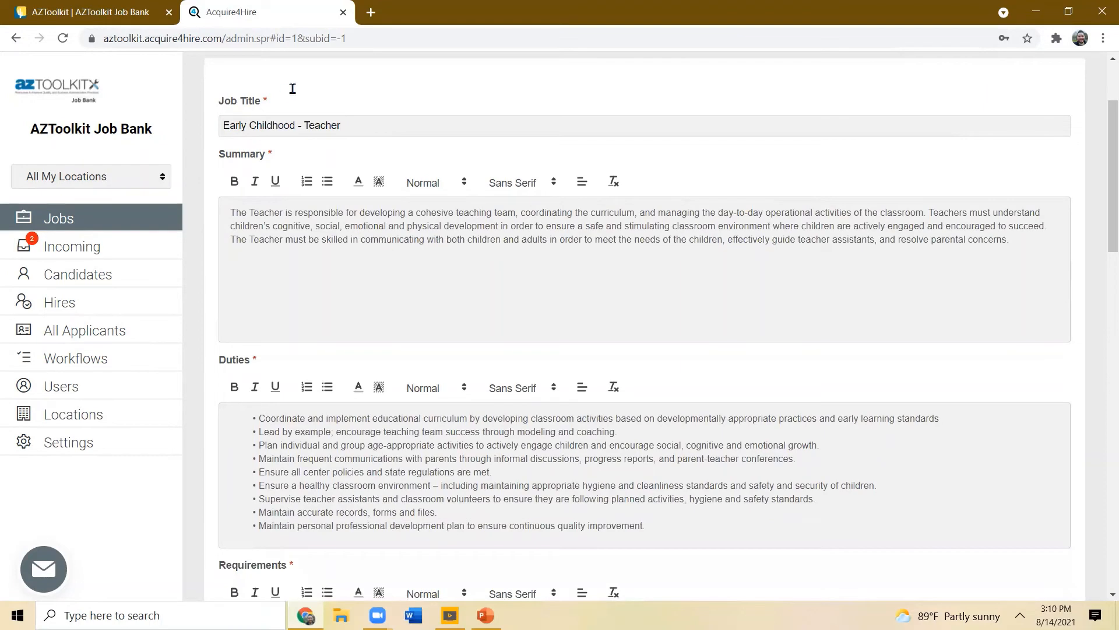
pyautogui.scroll(-1, 437, 258)
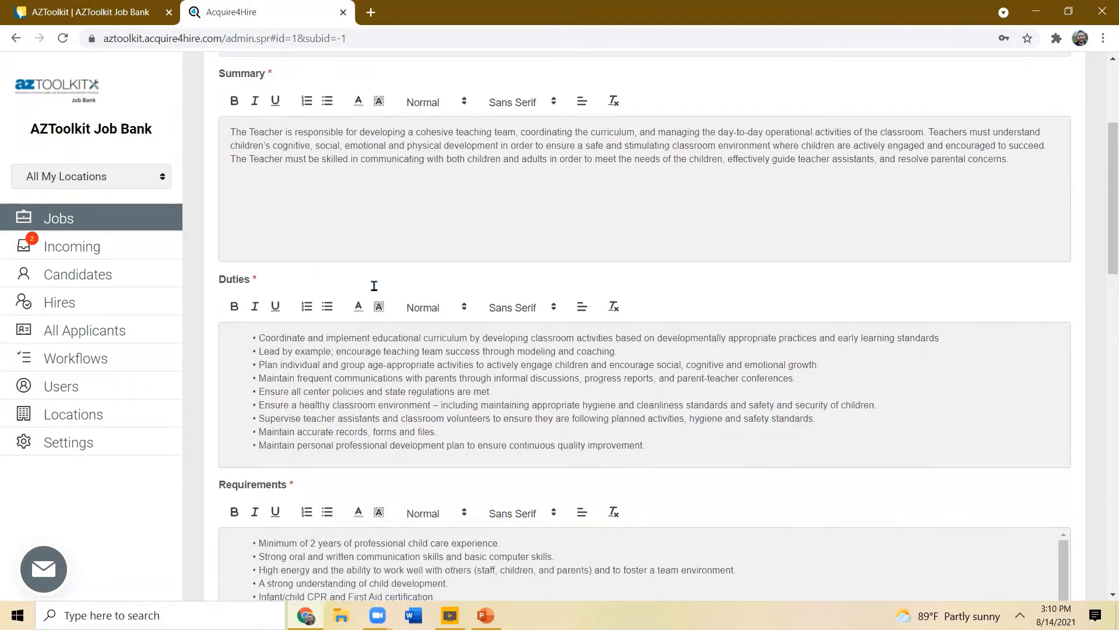
pyautogui.scroll(-2, 385, 289)
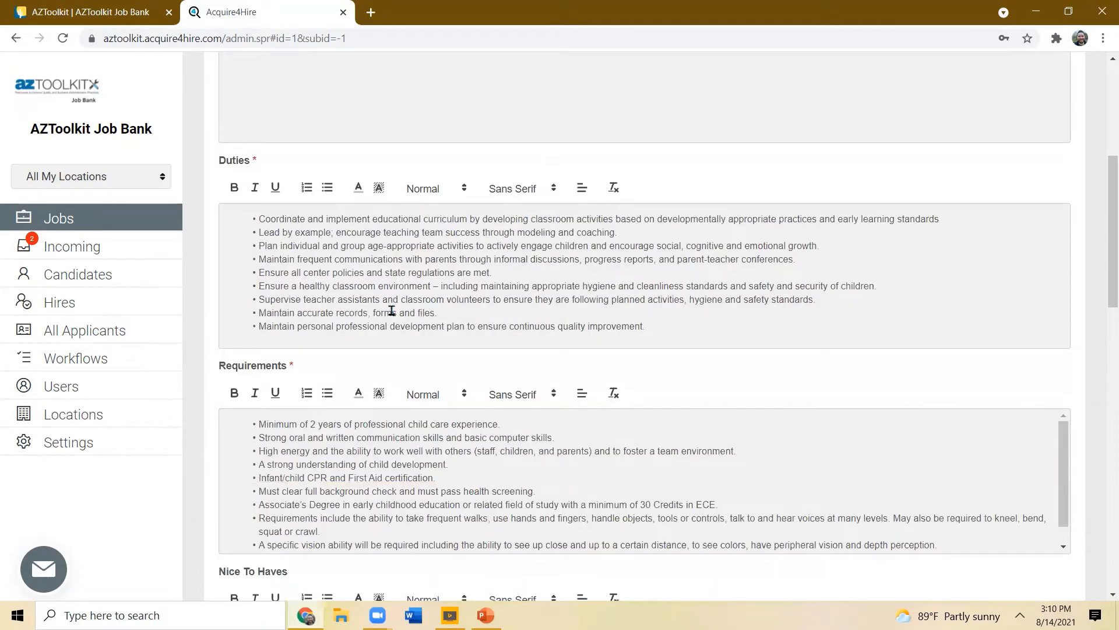
pyautogui.scroll(4, 327, 233)
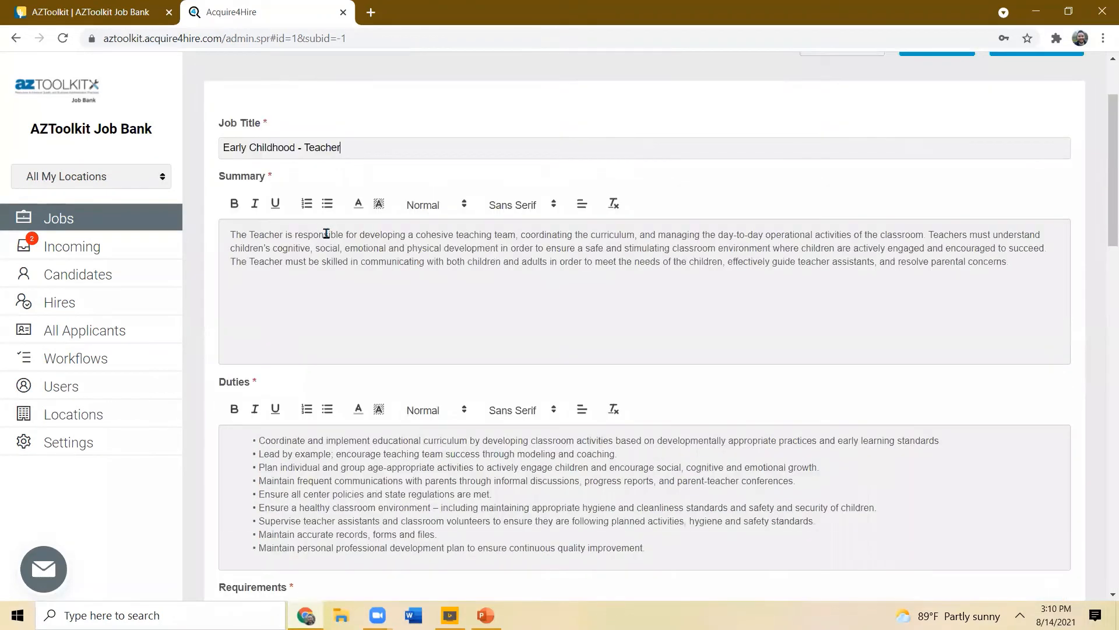
pyautogui.click(327, 233)
pyautogui.hotkey('ctrl', 'a')
pyautogui.press('BackSpace')
pyautogui.write('Cust')
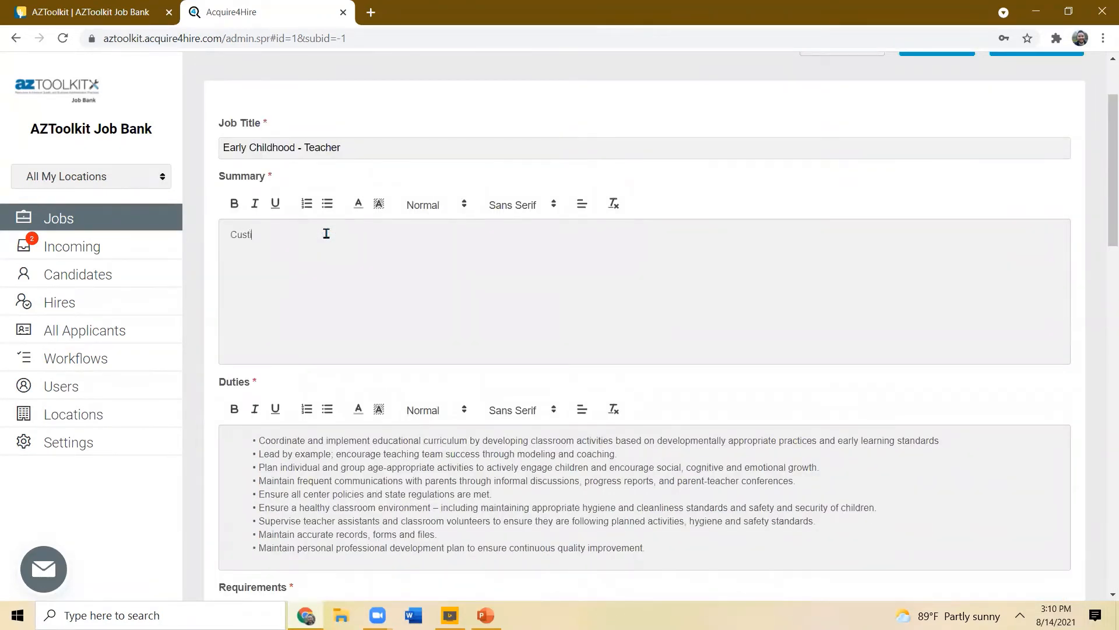
pyautogui.write('imize')
pyautogui.press('BackSpace')
pyautogui.press('BackSpace')
pyautogui.press('BackSpace')
pyautogui.write('tomize')
# - Look at the salary period options, then enable Show Salary, Require applicant to attach a resume, and Auto-renew Job Posting
pyautogui.scroll(-1, 327, 233)
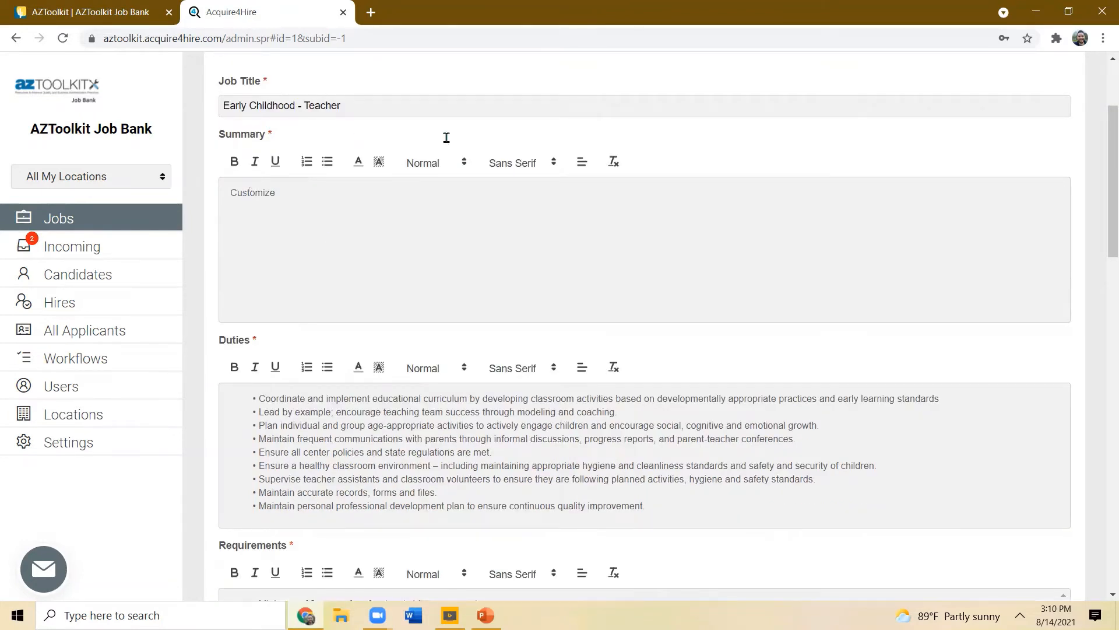
pyautogui.scroll(-2, 446, 137)
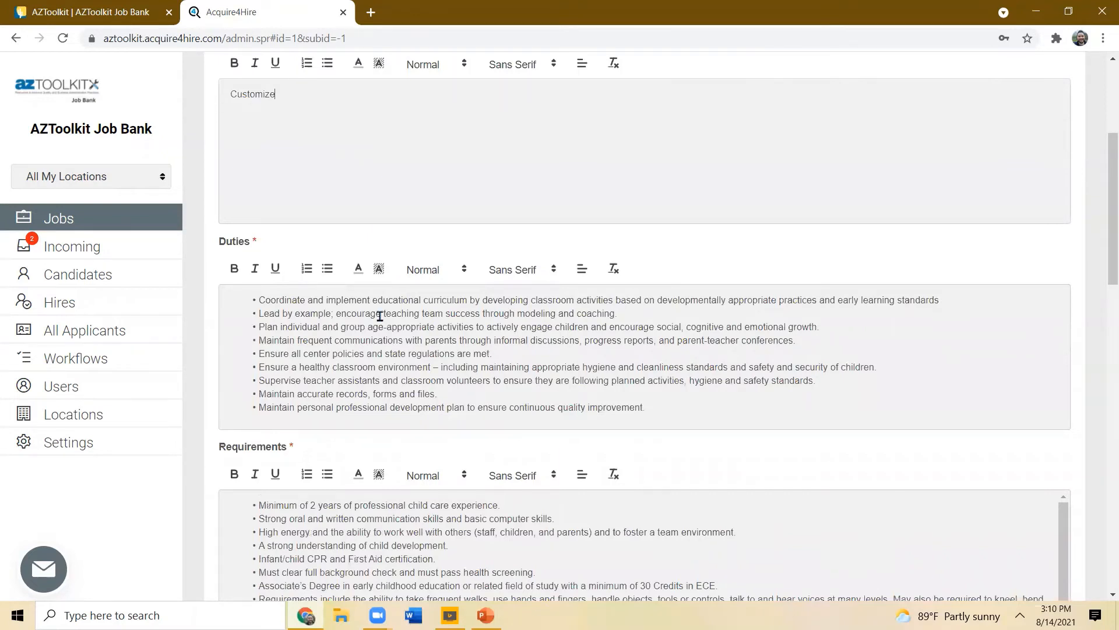
pyautogui.scroll(-3, 380, 315)
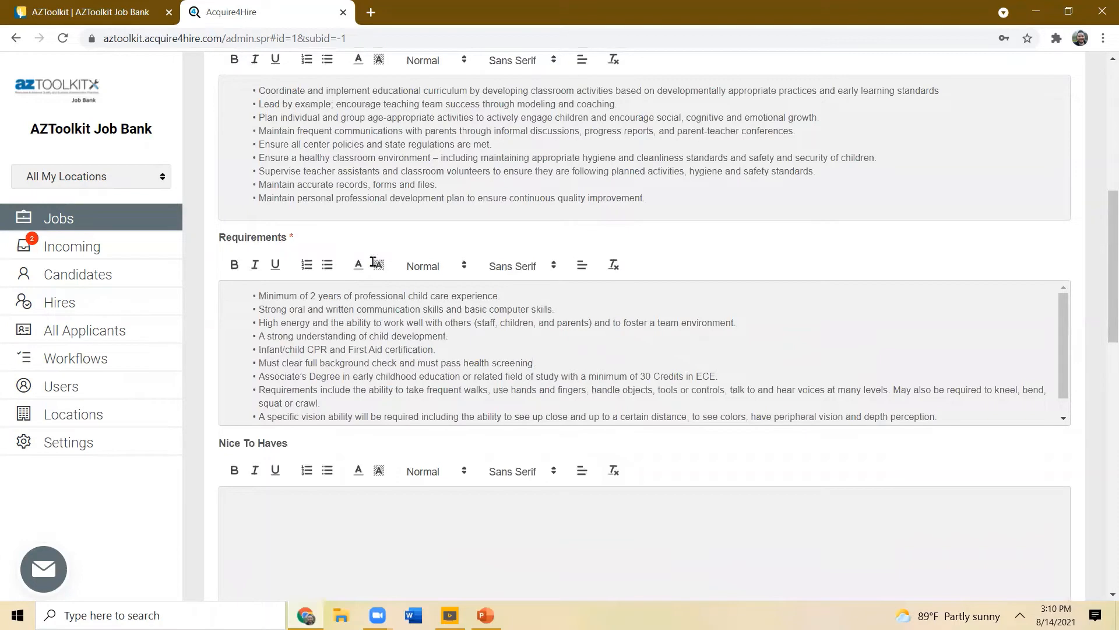
pyautogui.scroll(-1, 301, 242)
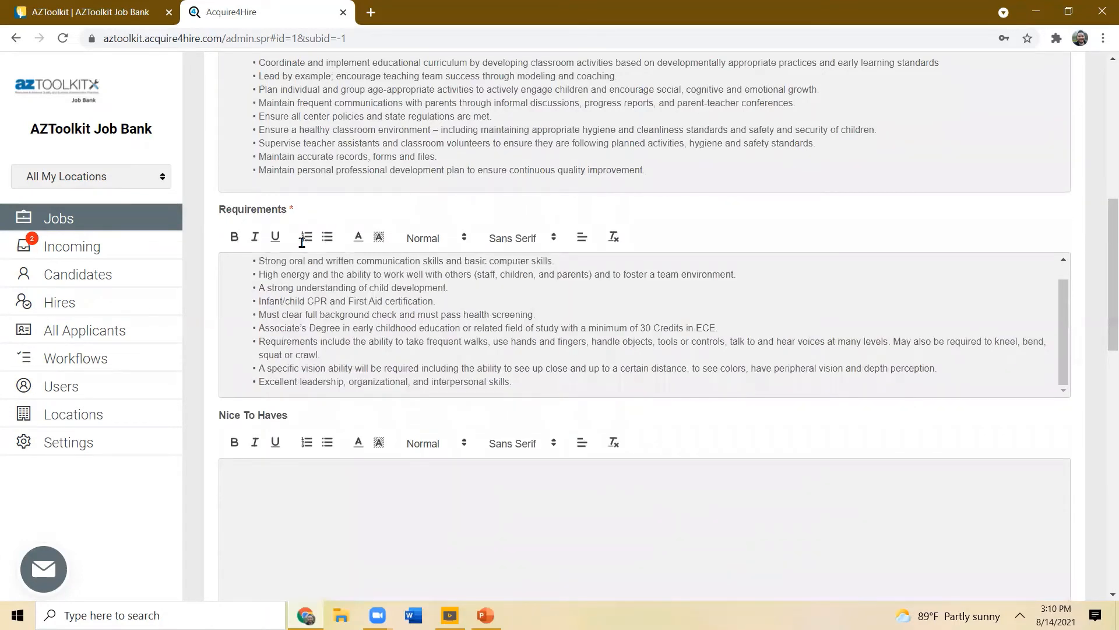
pyautogui.scroll(-4, 302, 242)
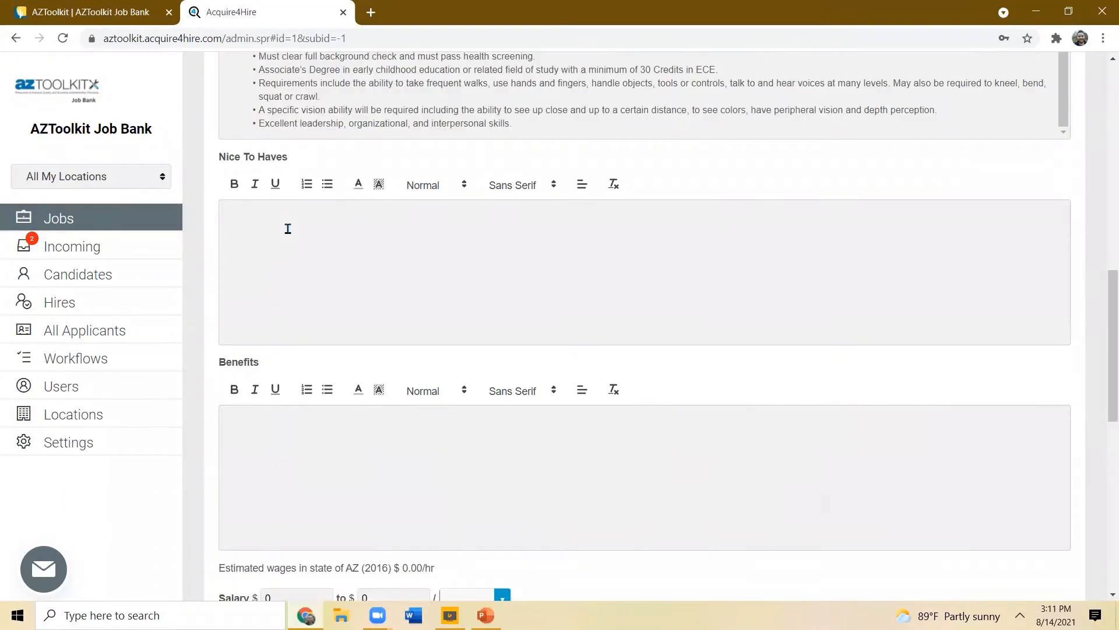
pyautogui.scroll(-5, 287, 229)
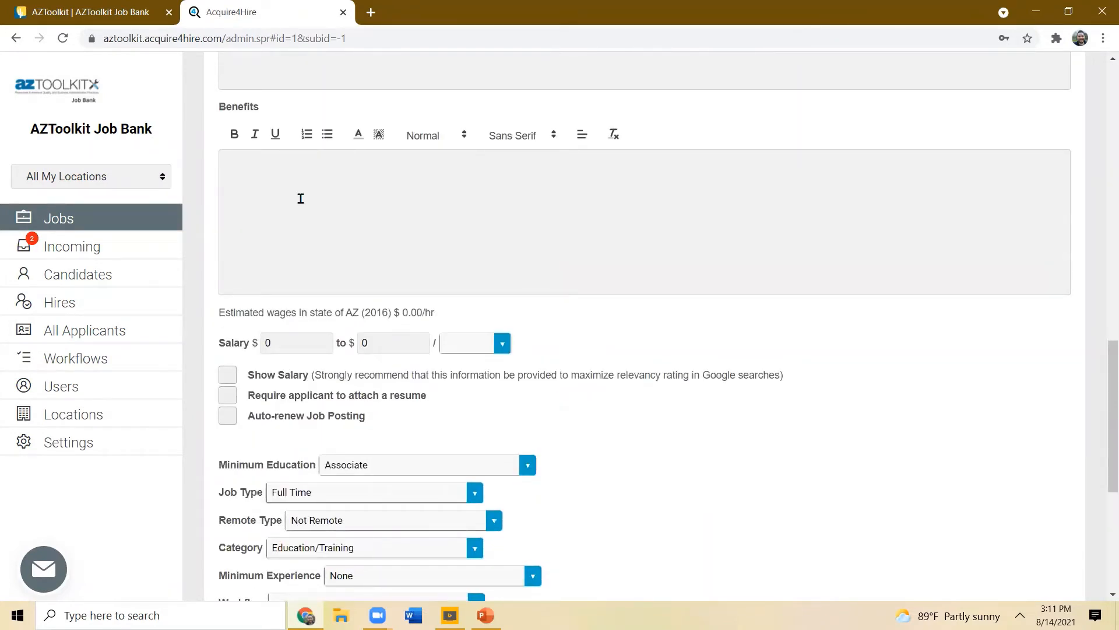
pyautogui.click(254, 135)
pyautogui.click(227, 374)
pyautogui.click(501, 347)
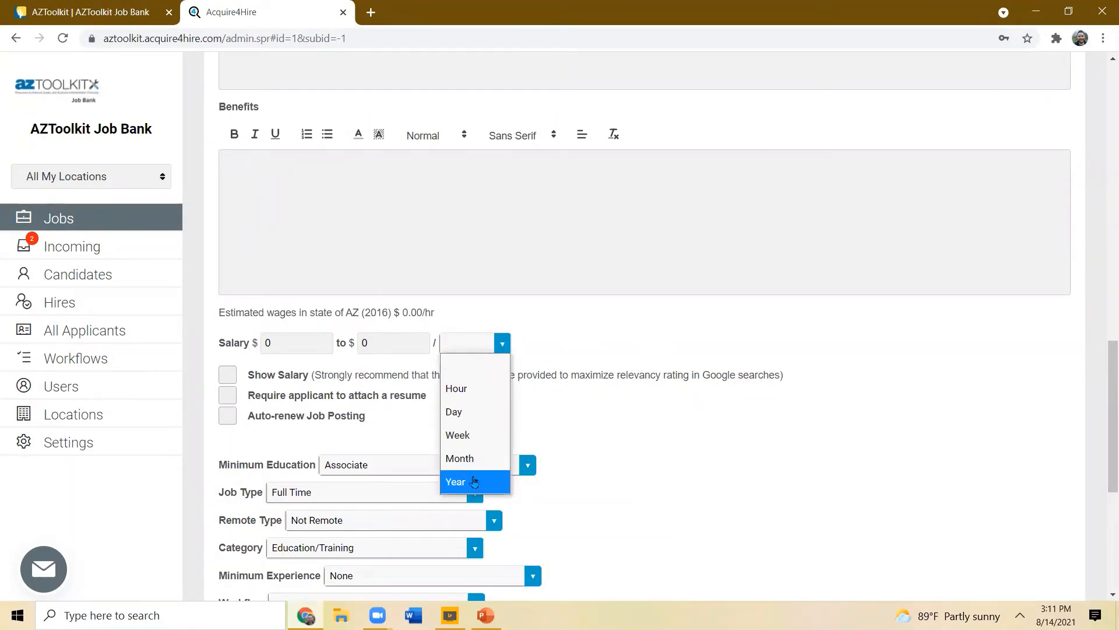
pyautogui.click(229, 374)
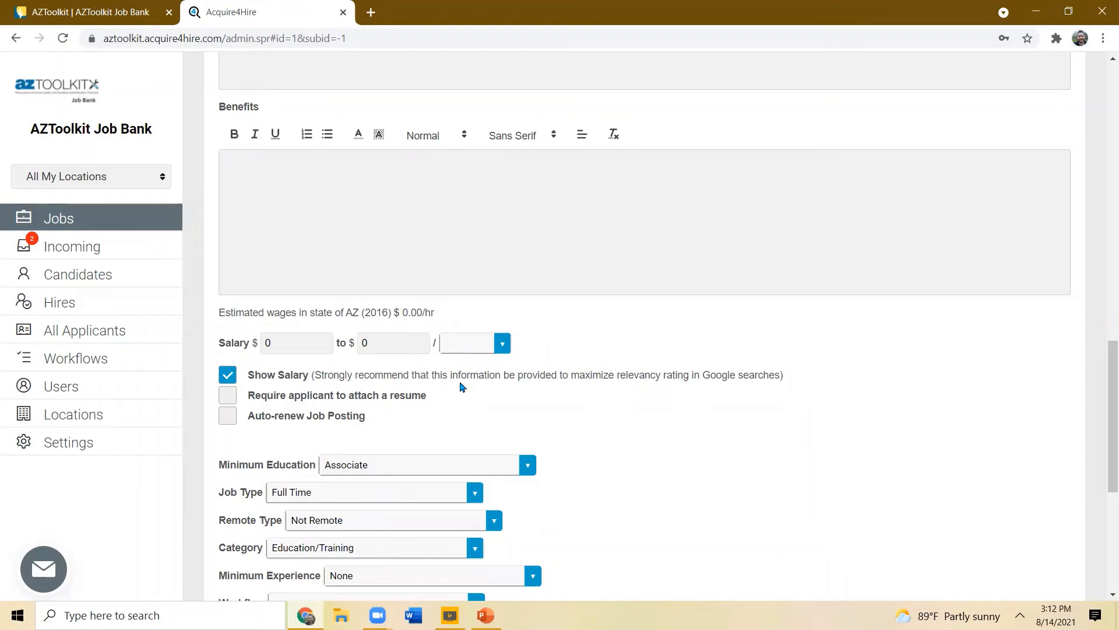
pyautogui.click(227, 395)
pyautogui.click(227, 416)
# - Examine the available options for the posting's job type, remote type and minimum experience without changing them
pyautogui.scroll(-1, 339, 330)
pyautogui.scroll(-3, 339, 329)
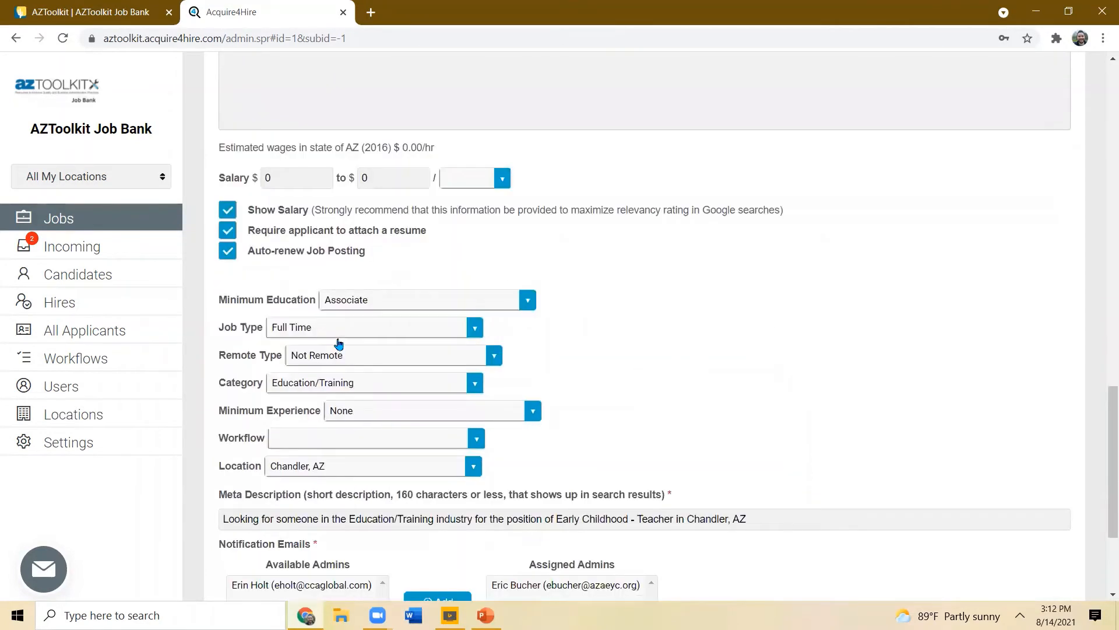
pyautogui.scroll(-2, 421, 308)
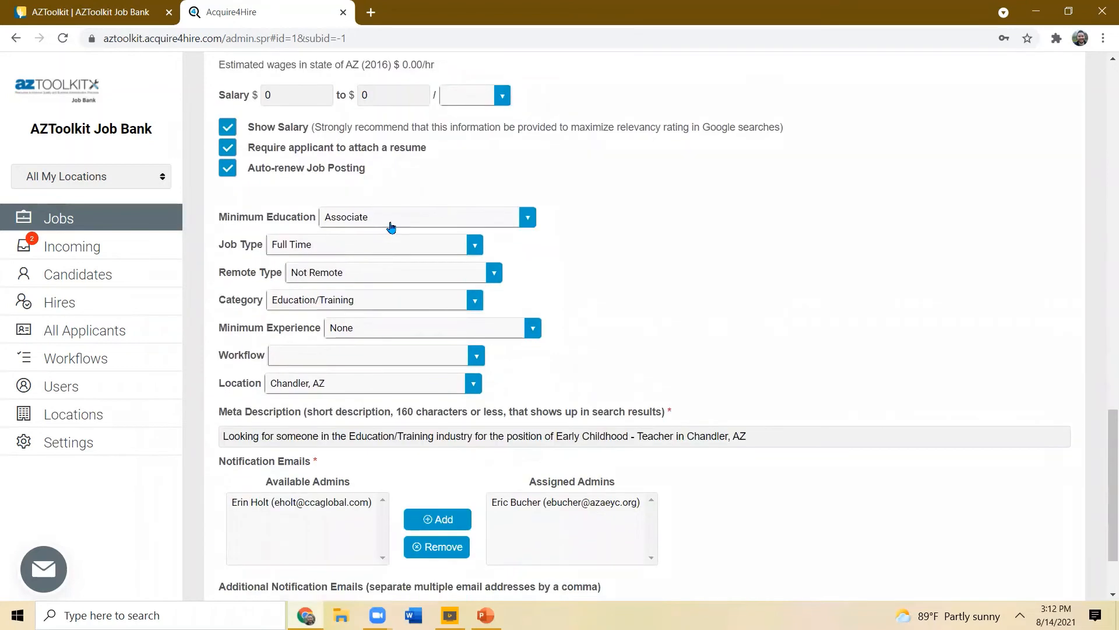
pyautogui.click(391, 225)
pyautogui.click(303, 245)
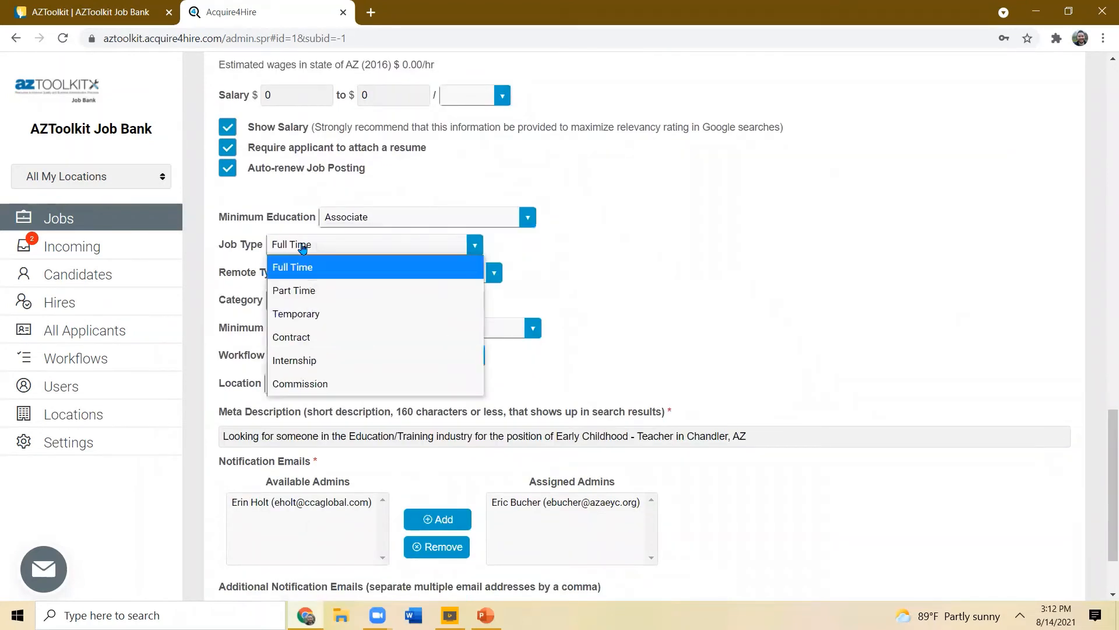
pyautogui.click(250, 272)
pyautogui.click(338, 273)
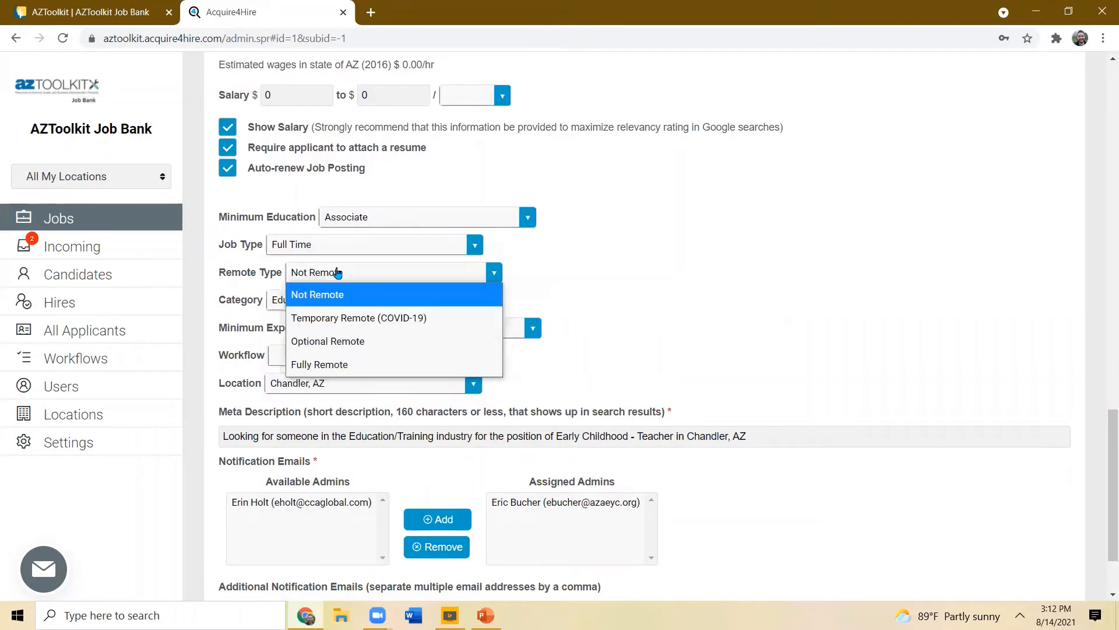
pyautogui.click(600, 260)
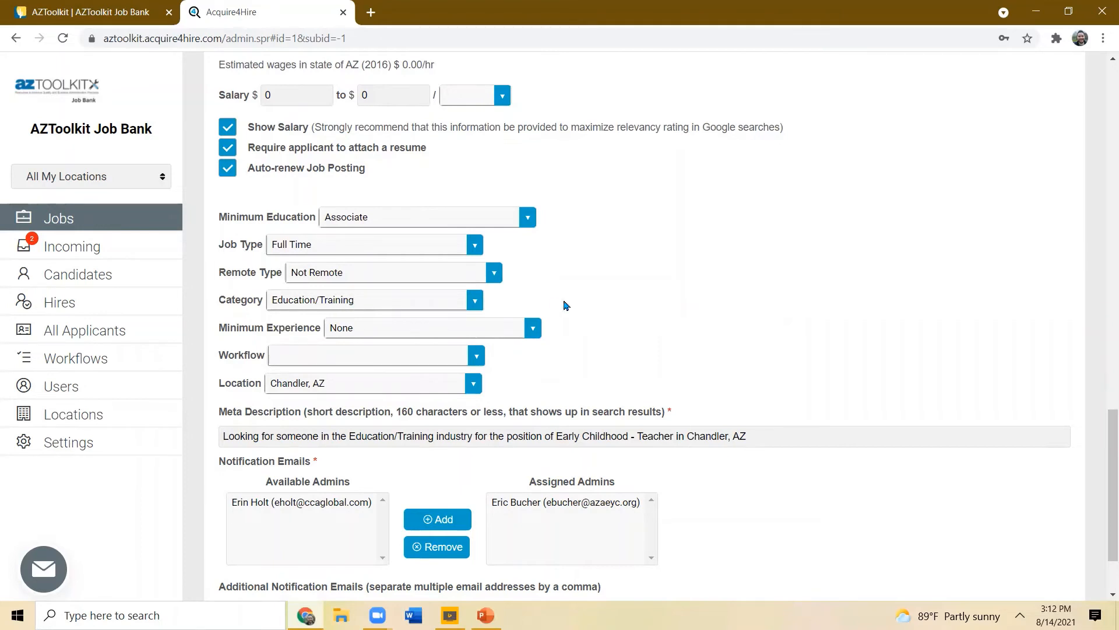
pyautogui.scroll(-1, 517, 277)
pyautogui.click(517, 279)
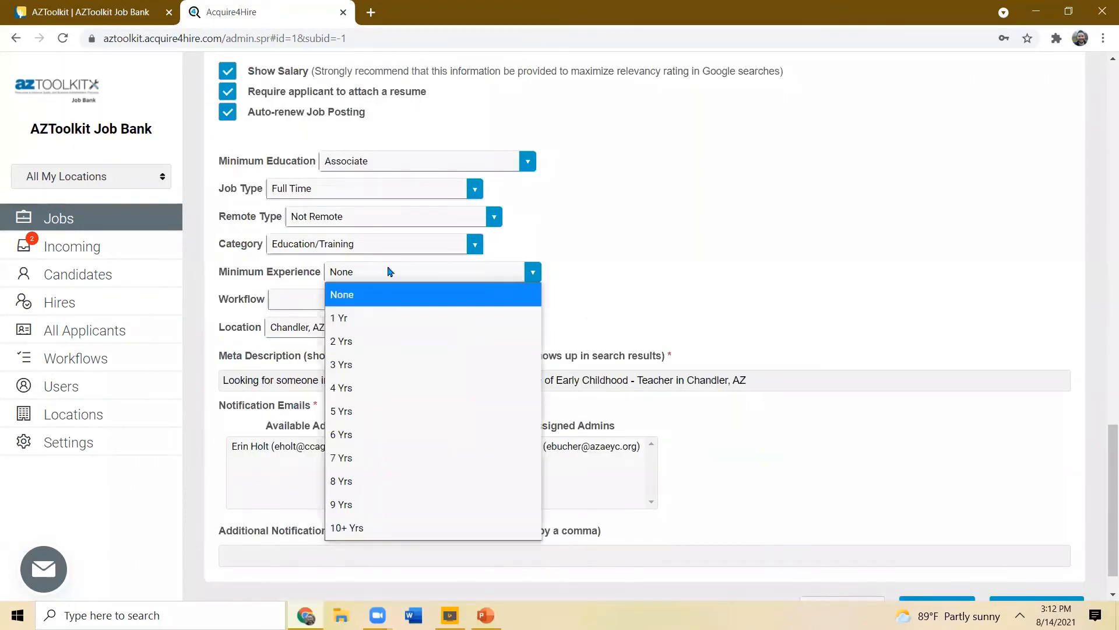
pyautogui.click(270, 275)
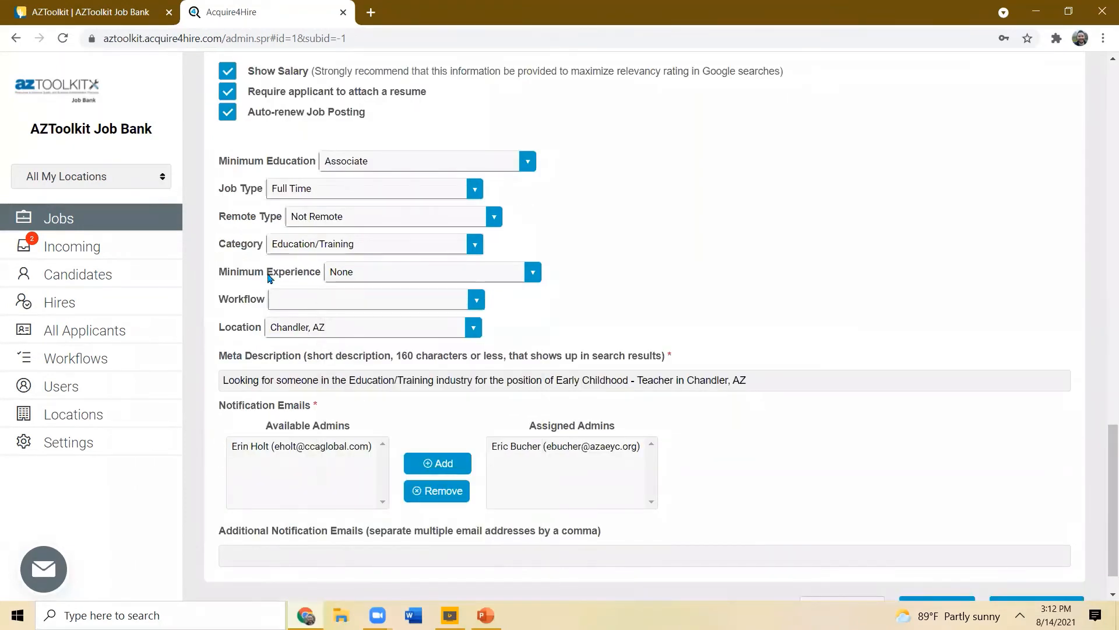
# - Assign the "Hiring Steps - February 2020" workflow to the new job, then cancel the posting
pyautogui.click(309, 337)
pyautogui.click(329, 305)
pyautogui.click(329, 306)
pyautogui.click(370, 349)
pyautogui.scroll(-2, 579, 332)
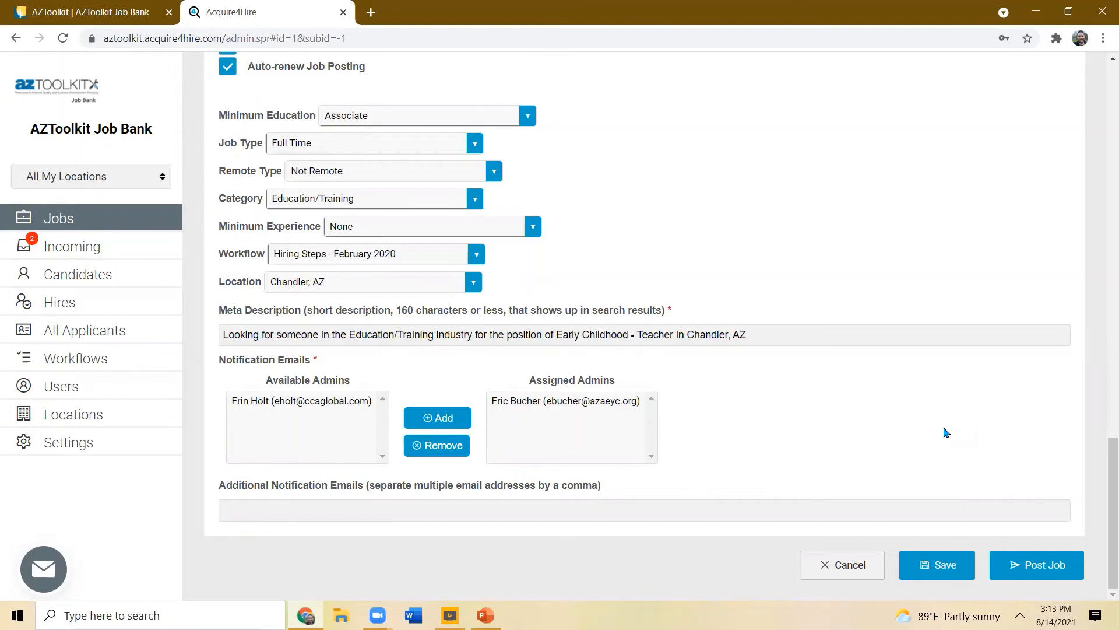
pyautogui.click(830, 575)
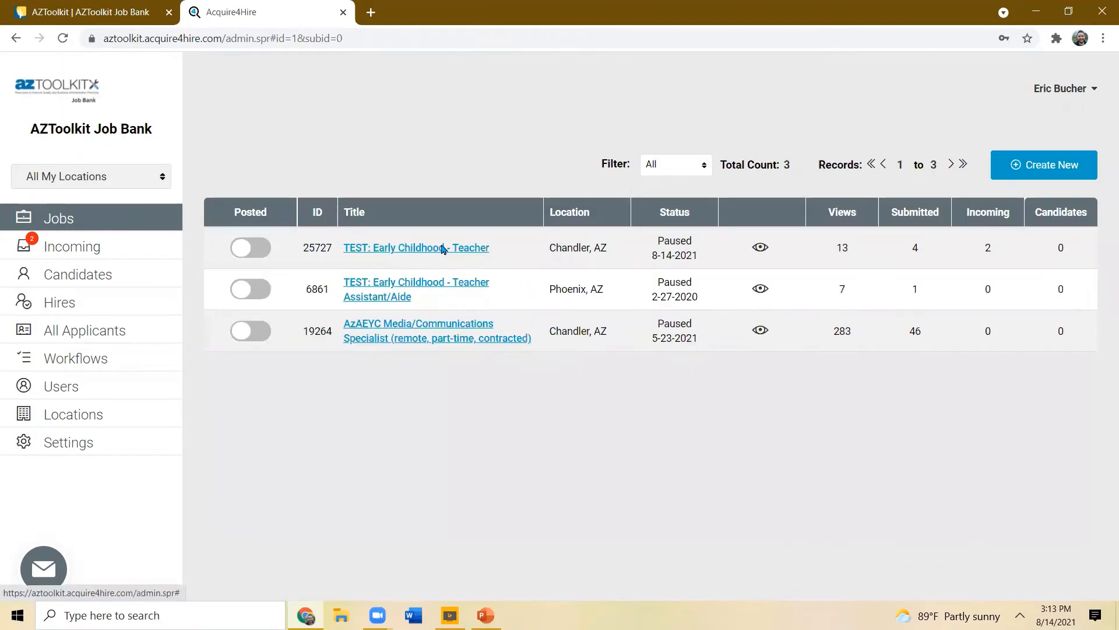
# - Preview the "TEST: Early Childhood - Teacher" job in Chandler and read through to its salary and job details
pyautogui.click(760, 248)
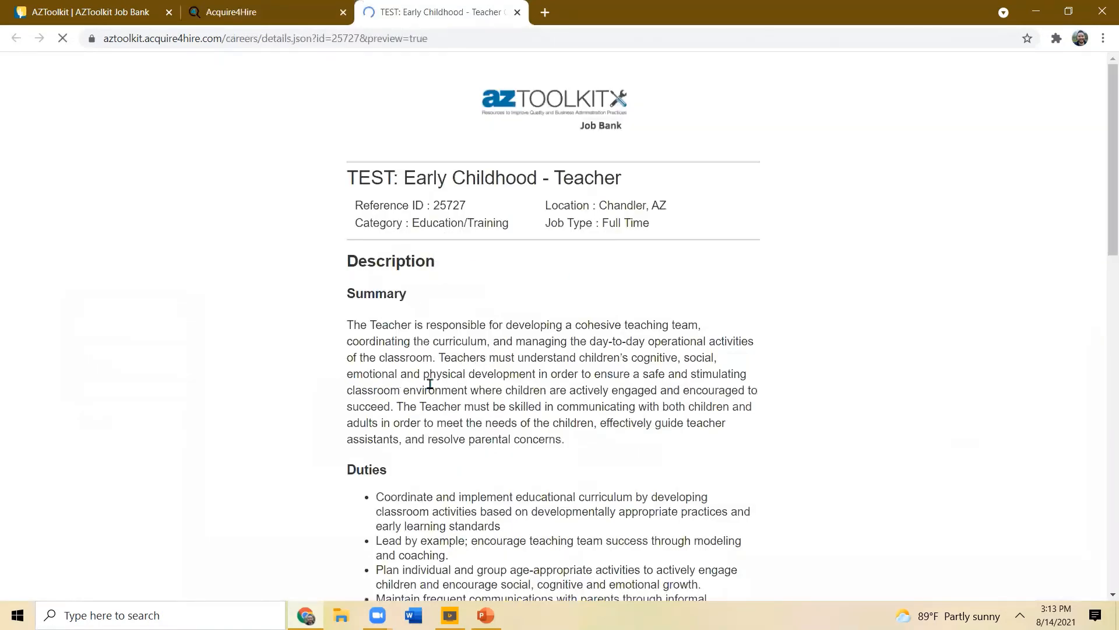
pyautogui.scroll(-10, 510, 270)
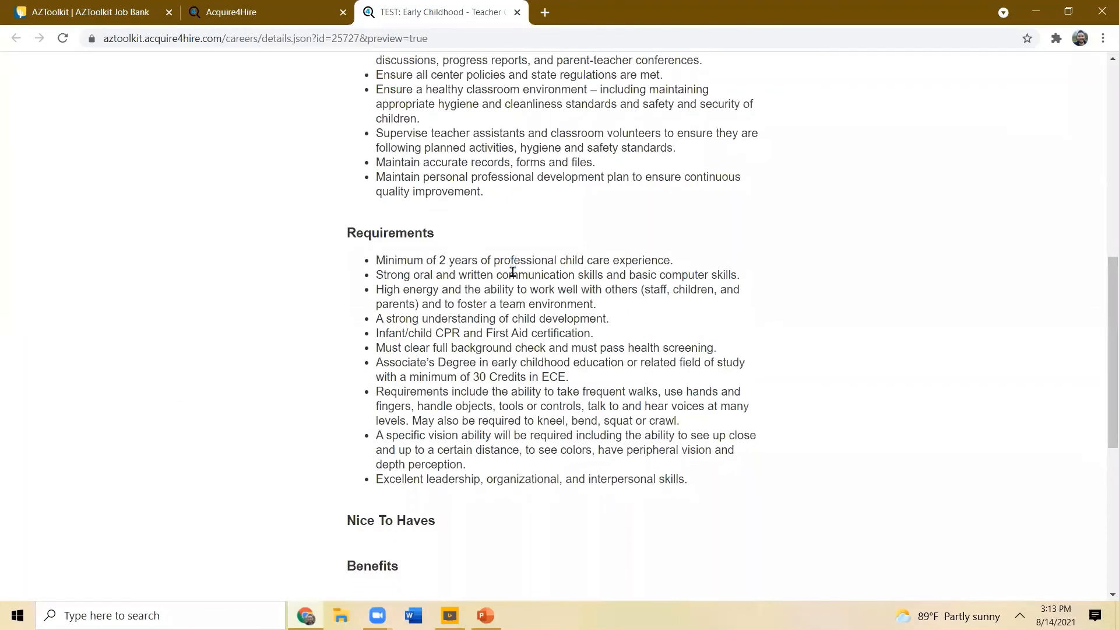
pyautogui.scroll(-6, 513, 271)
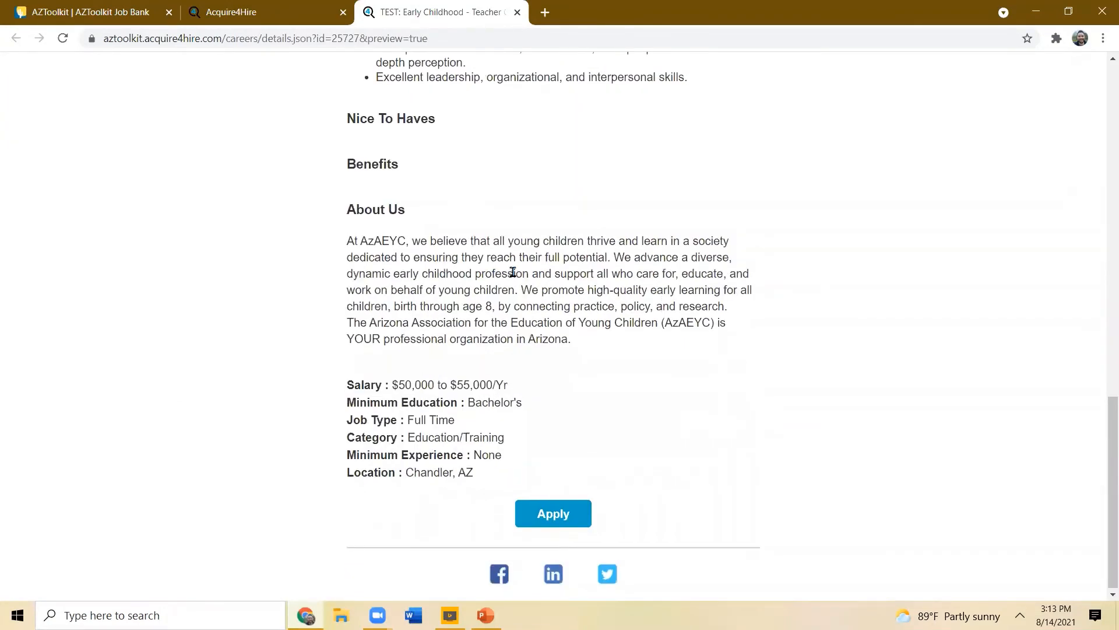
# - Close the job preview, then post the "TEST: Early Childhood - Teacher" job to the partner career sites and copy its link
pyautogui.scroll(4, 509, 7)
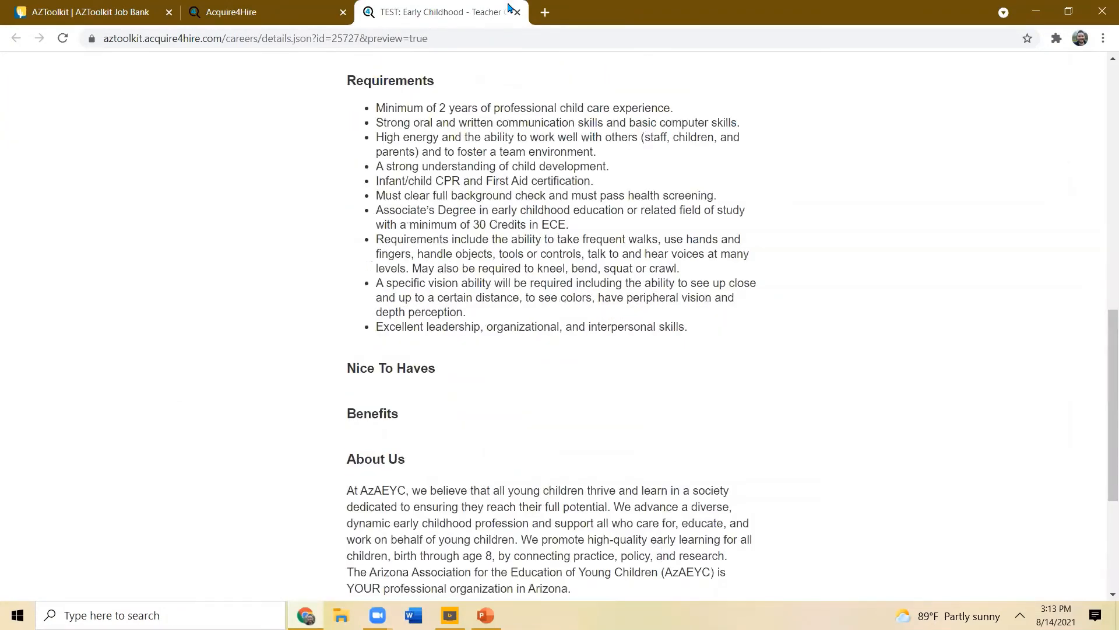
pyautogui.scroll(10, 508, 7)
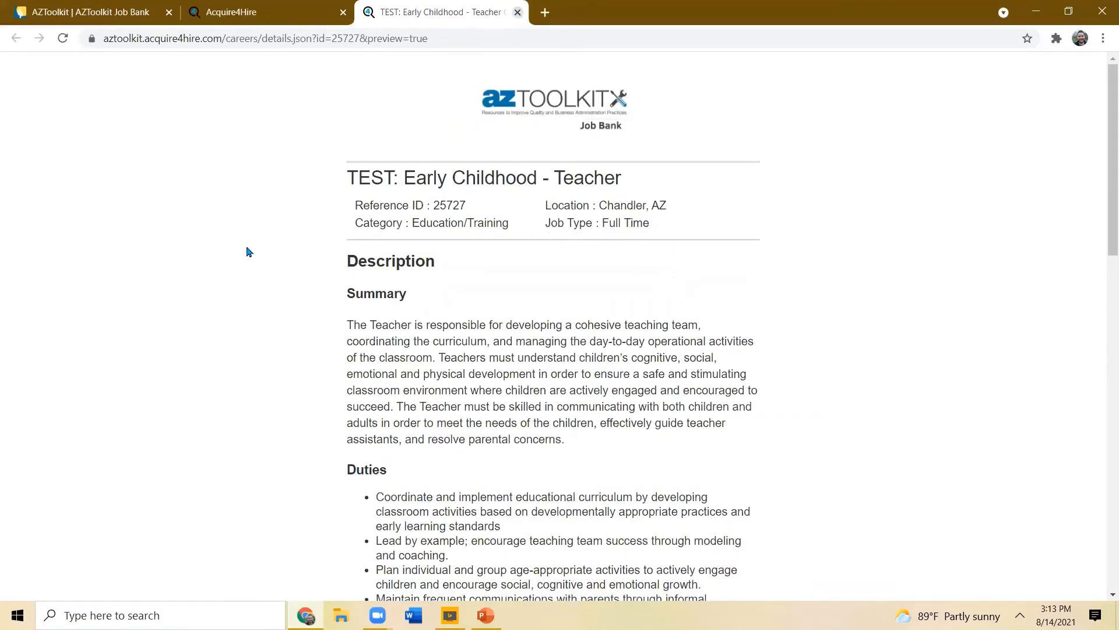
pyautogui.hotkey('ctrl', 'w')
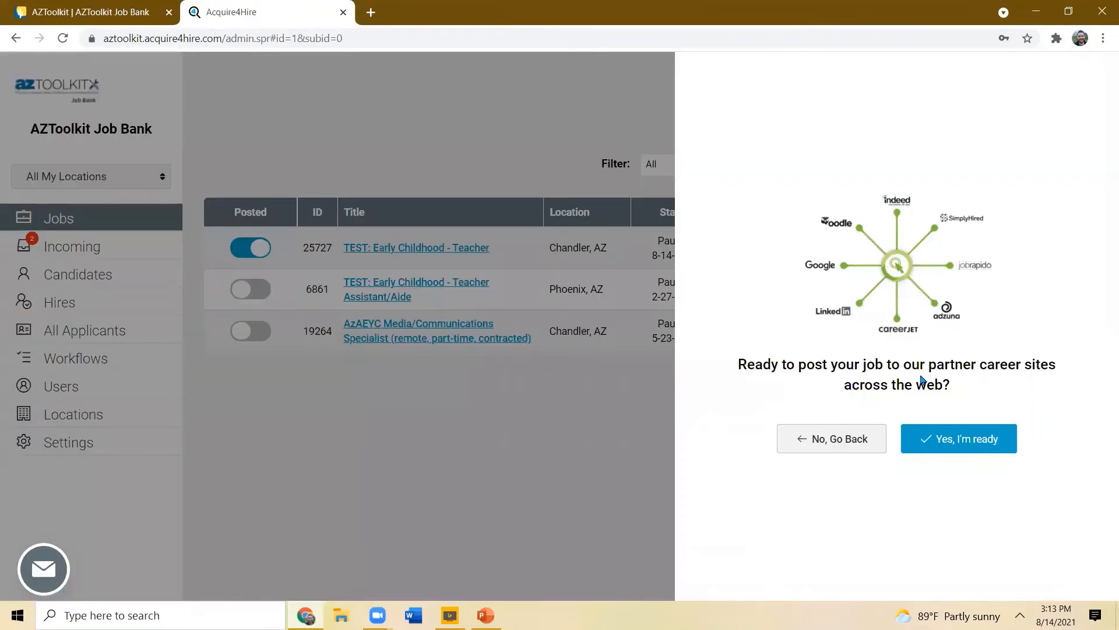
pyautogui.click(944, 429)
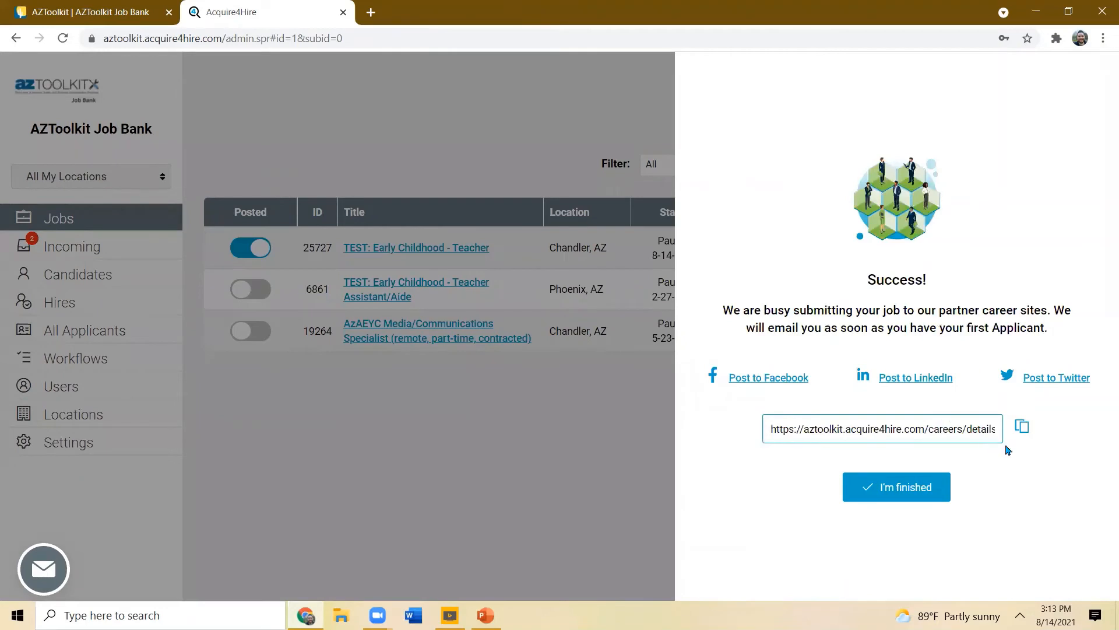
pyautogui.click(1024, 430)
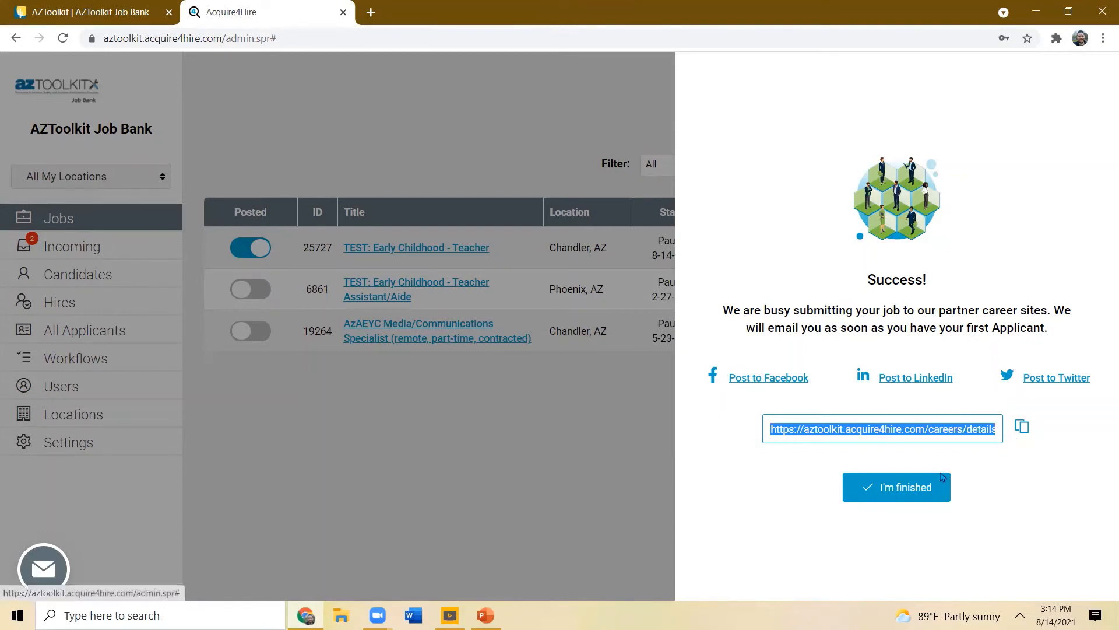
# - Pause the "TEST: Early Childhood - Teacher" posting in Chandler and review its view and submission counts
pyautogui.click(255, 252)
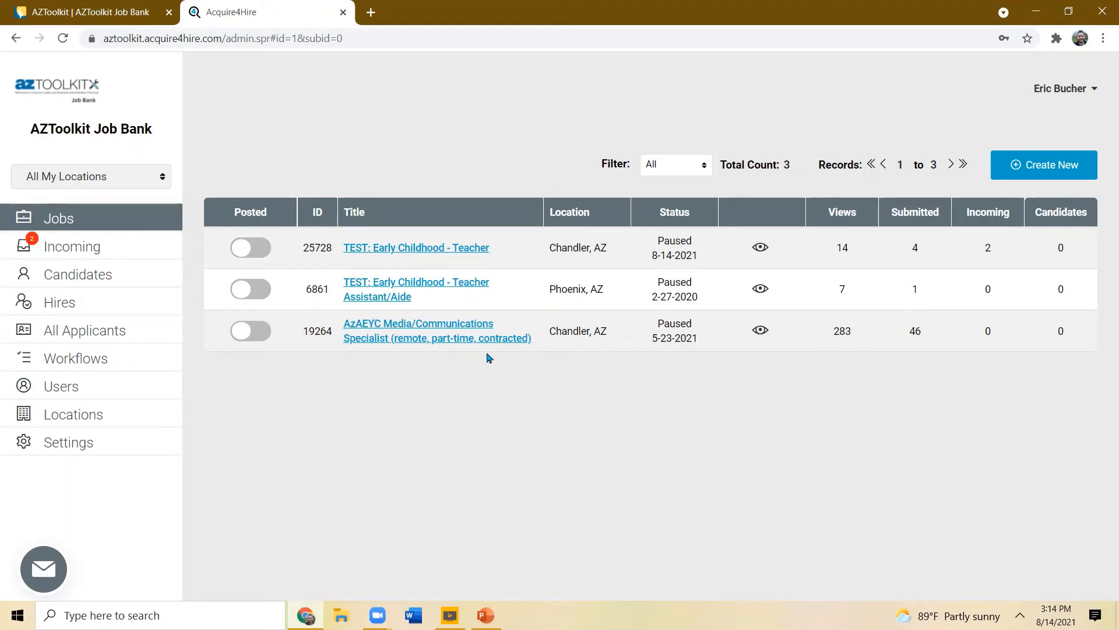
pyautogui.doubleClick(839, 248)
pyautogui.click(917, 253)
# - Switch to PowerPoint, show the slide with the sample Acquire4Hire application notification email, and return to the incoming applicants in the browser
pyautogui.click(64, 257)
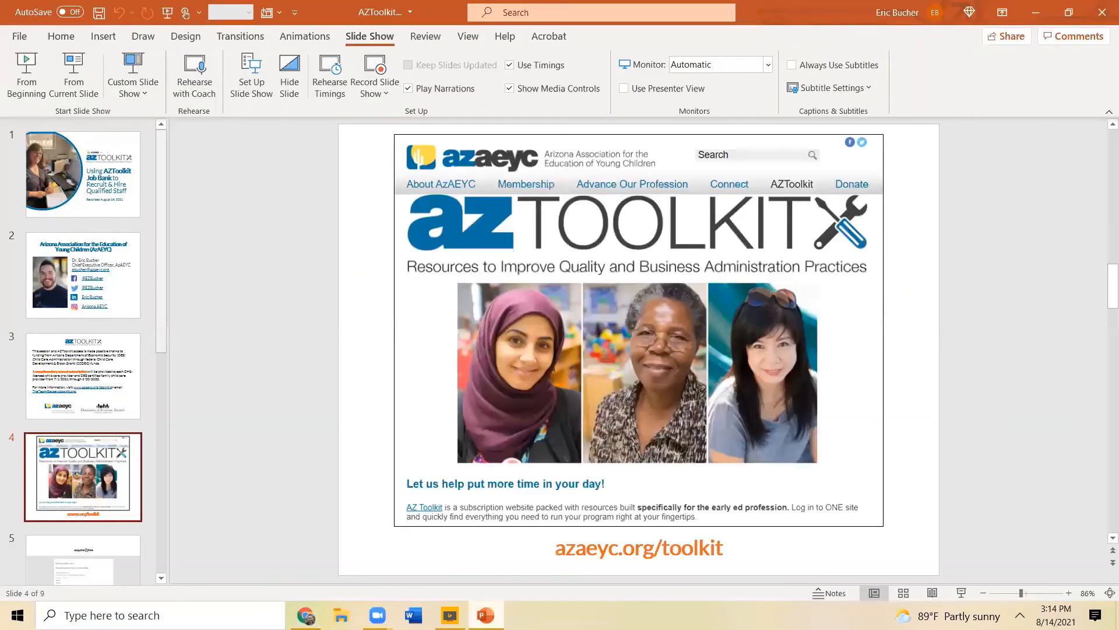
pyautogui.click(74, 254)
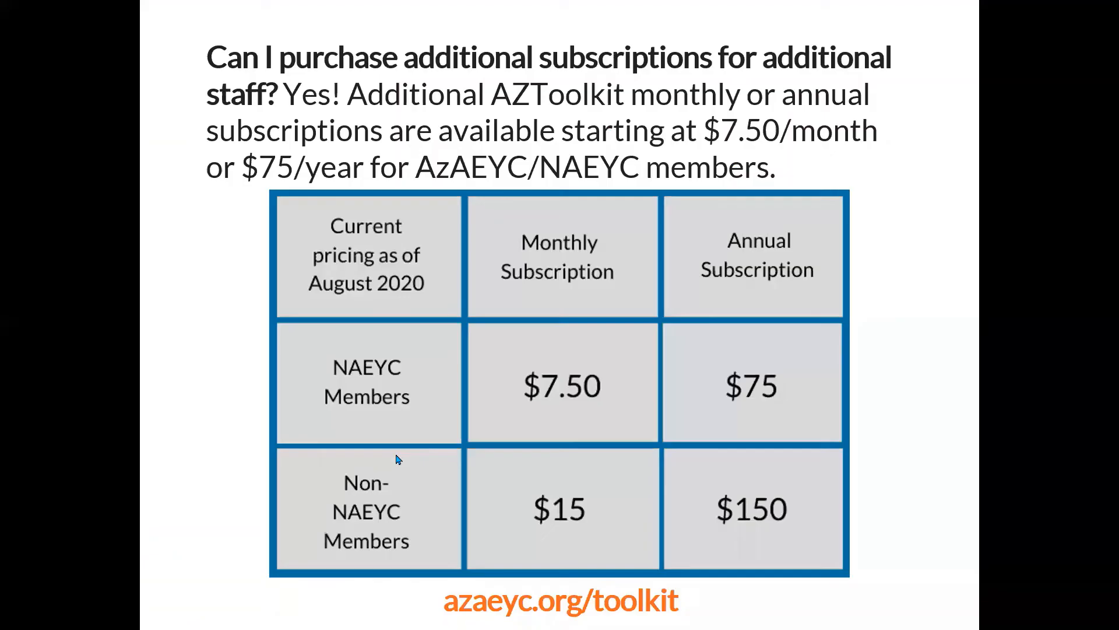
pyautogui.click(389, 453)
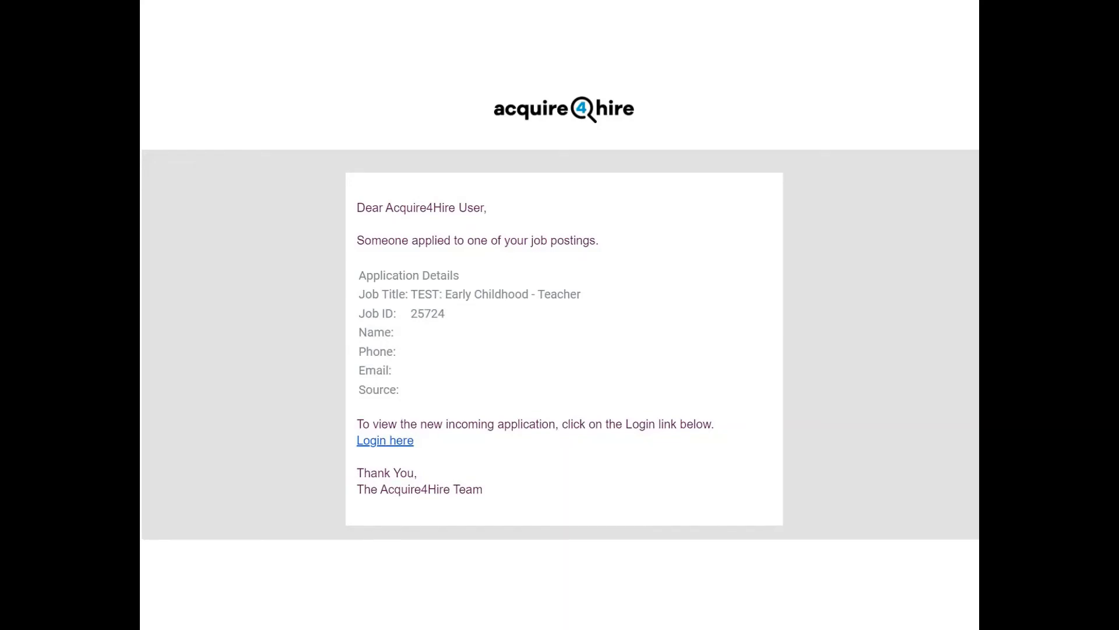
pyautogui.press('Escape')
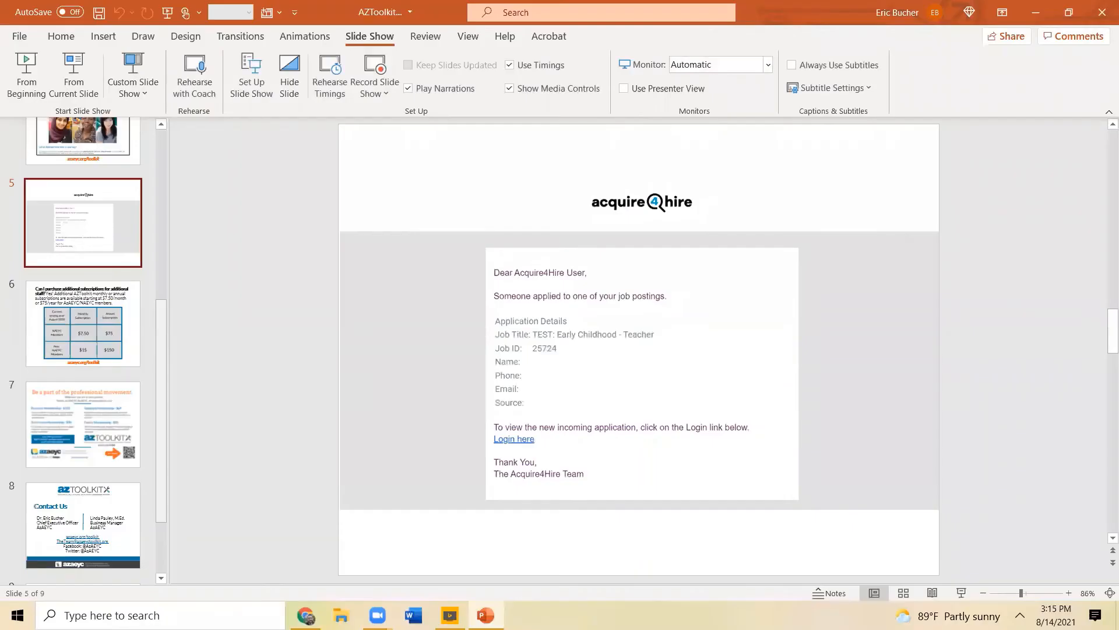
pyautogui.click(1029, 12)
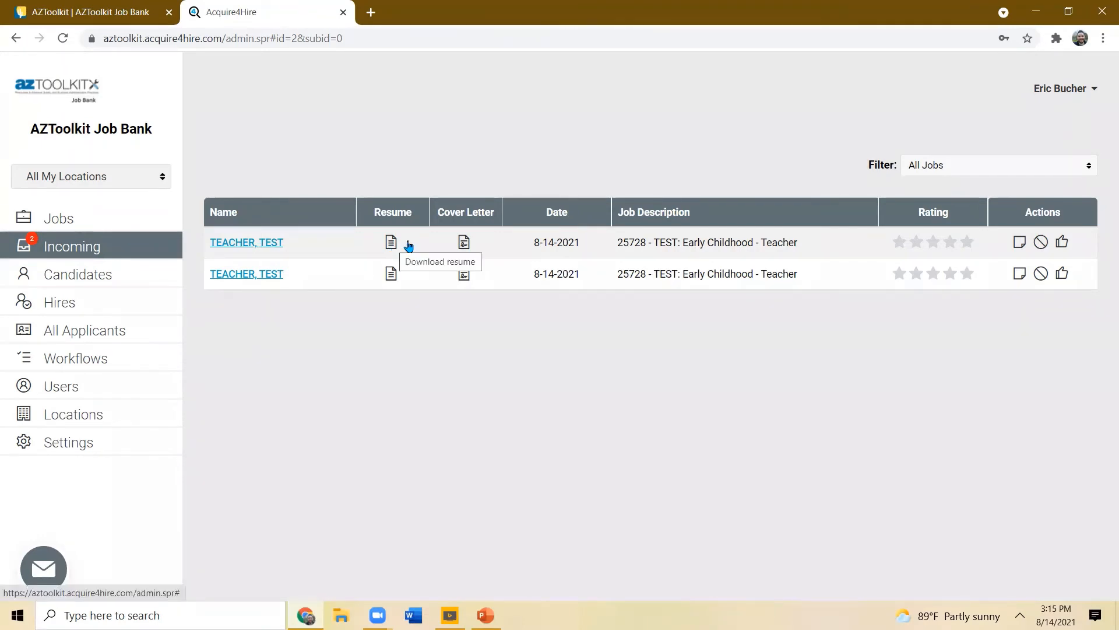
# - Open the first incoming applicant's record, view the resume and cover letter, and return to the incoming list
pyautogui.click(266, 243)
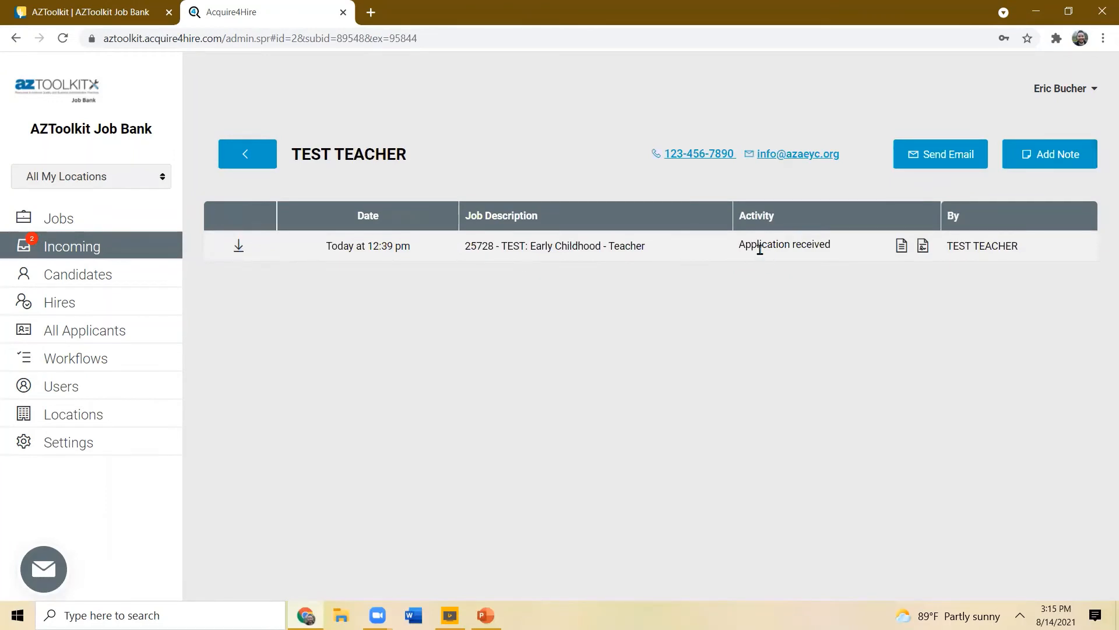
pyautogui.click(901, 247)
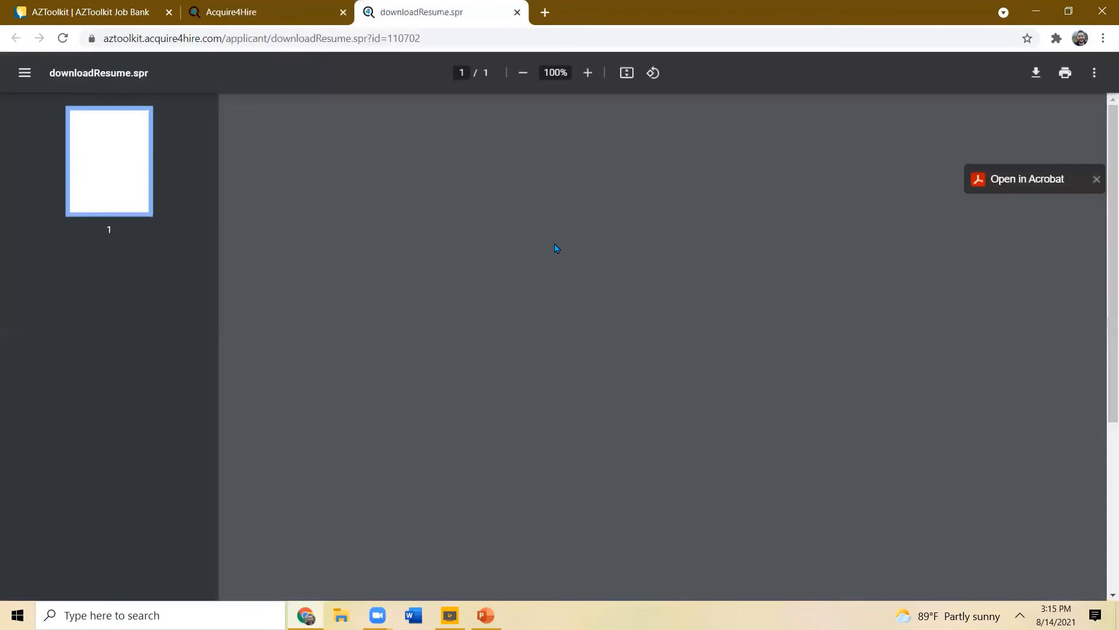
pyautogui.scroll(-5, 861, 224)
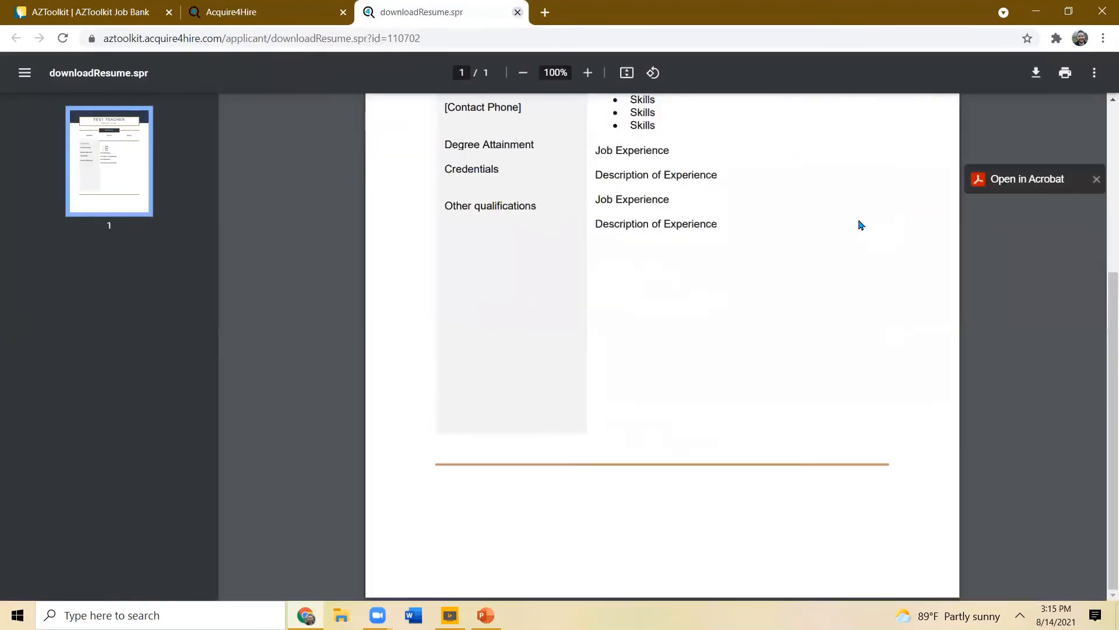
pyautogui.hotkey('ctrl', 'w')
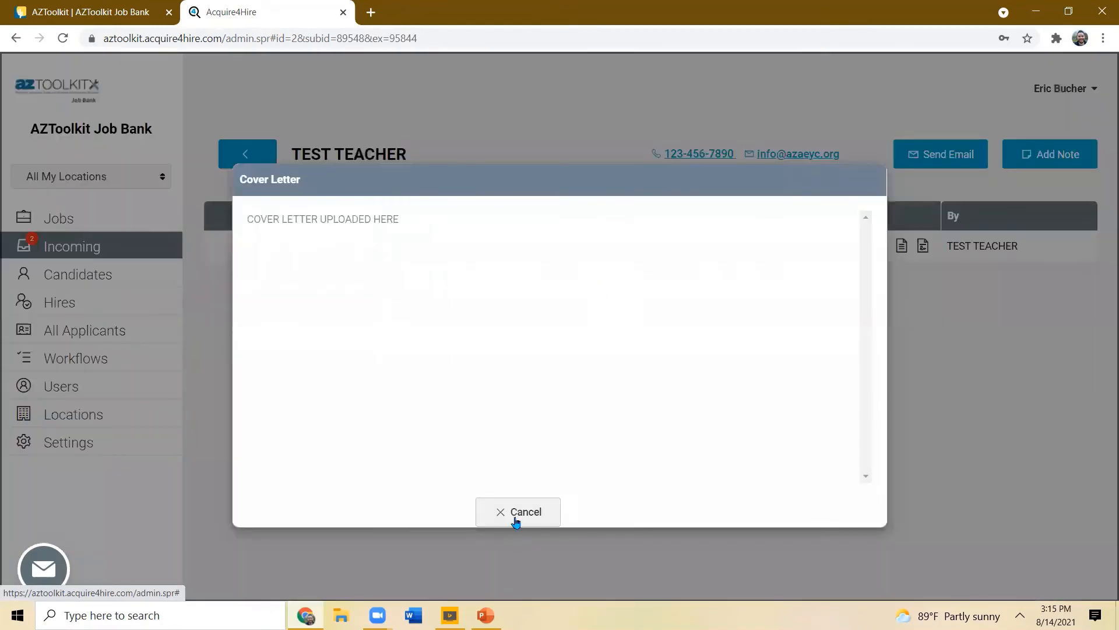
pyautogui.click(517, 512)
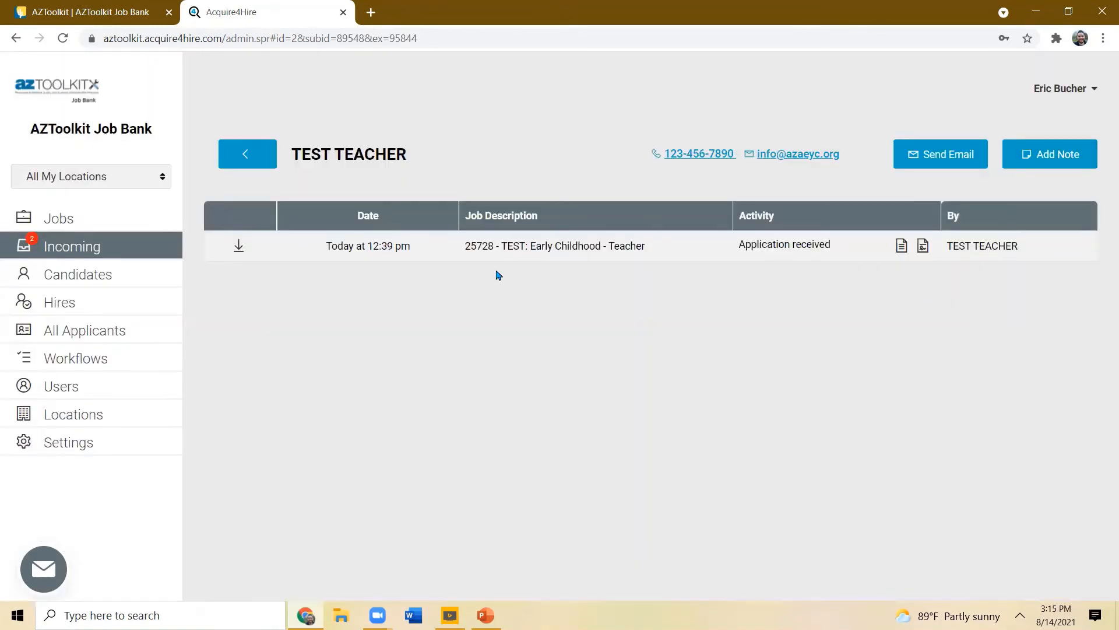
pyautogui.click(247, 154)
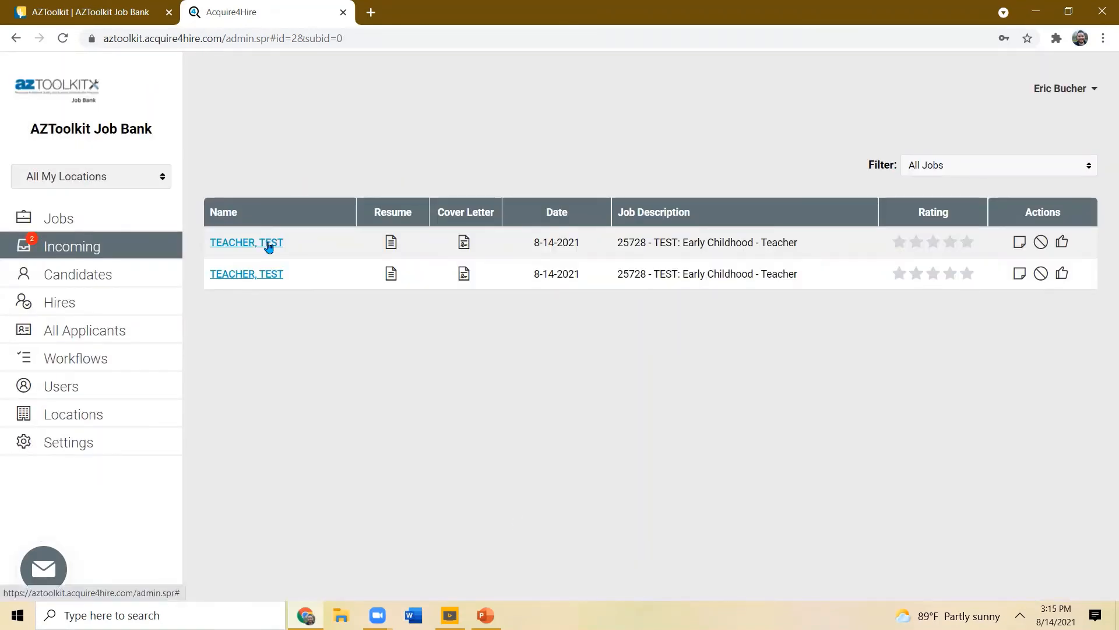
# - View the first applicant's resume directly from the incoming list and look at the internal note form without saving a note
pyautogui.click(391, 242)
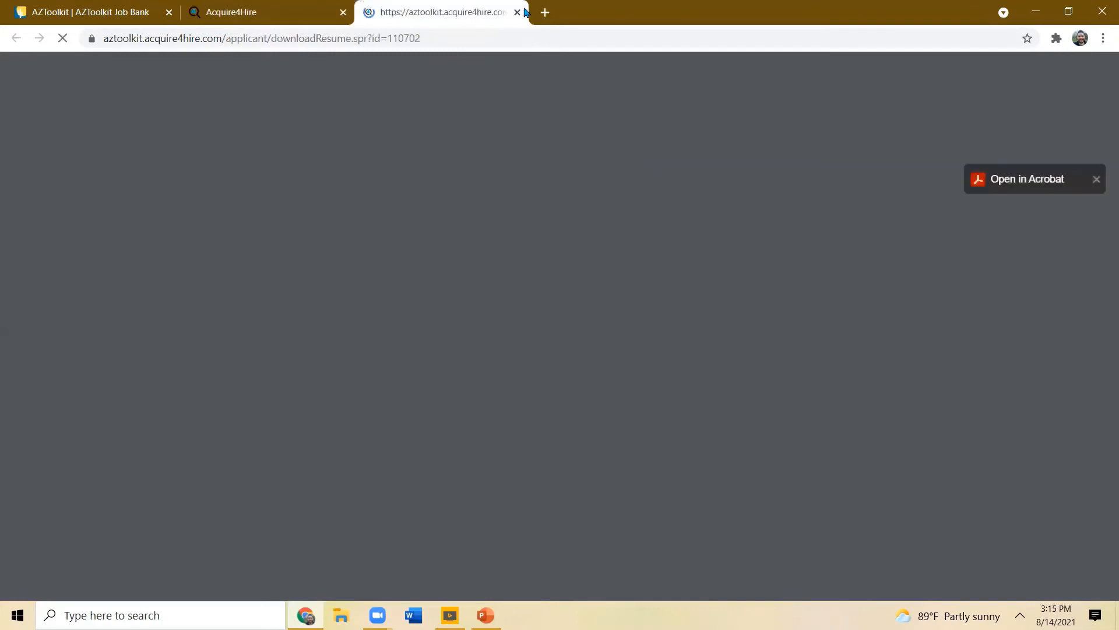
pyautogui.hotkey('ctrl', 'w')
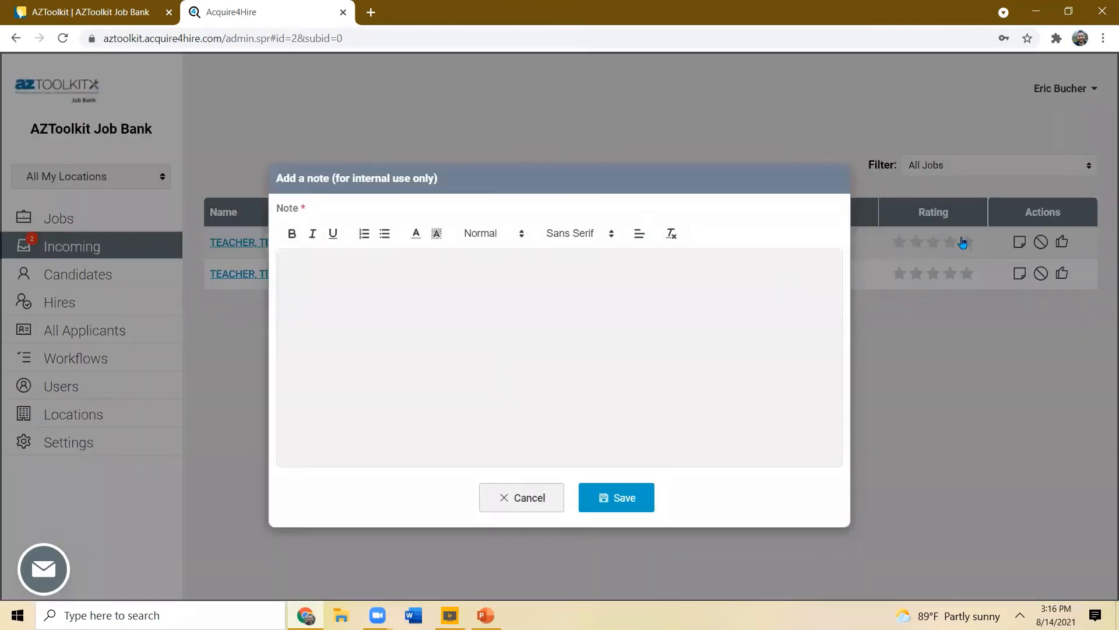
pyautogui.click(1037, 250)
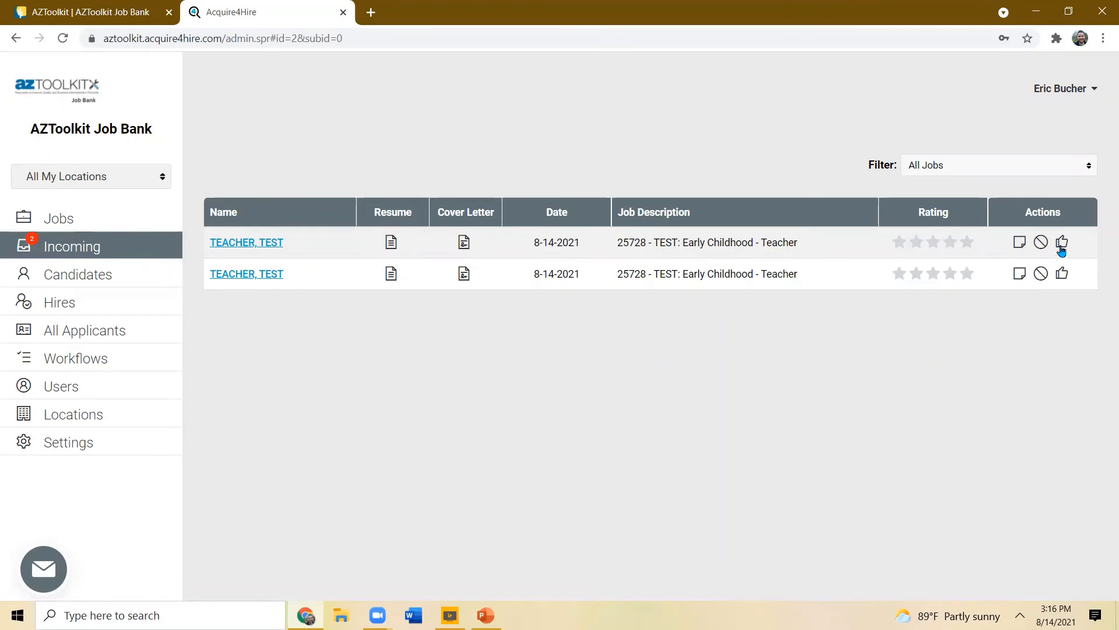
# - Move the first incoming applicant to Candidates and show the candidate's hiring workflow
pyautogui.click(110, 276)
pyautogui.click(90, 248)
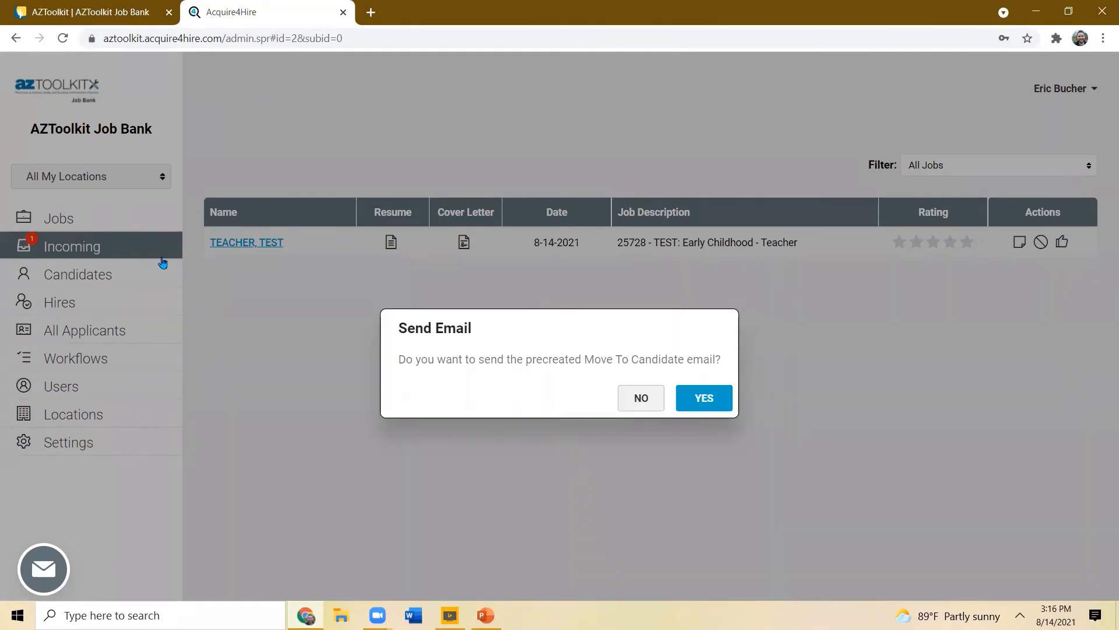
pyautogui.click(249, 244)
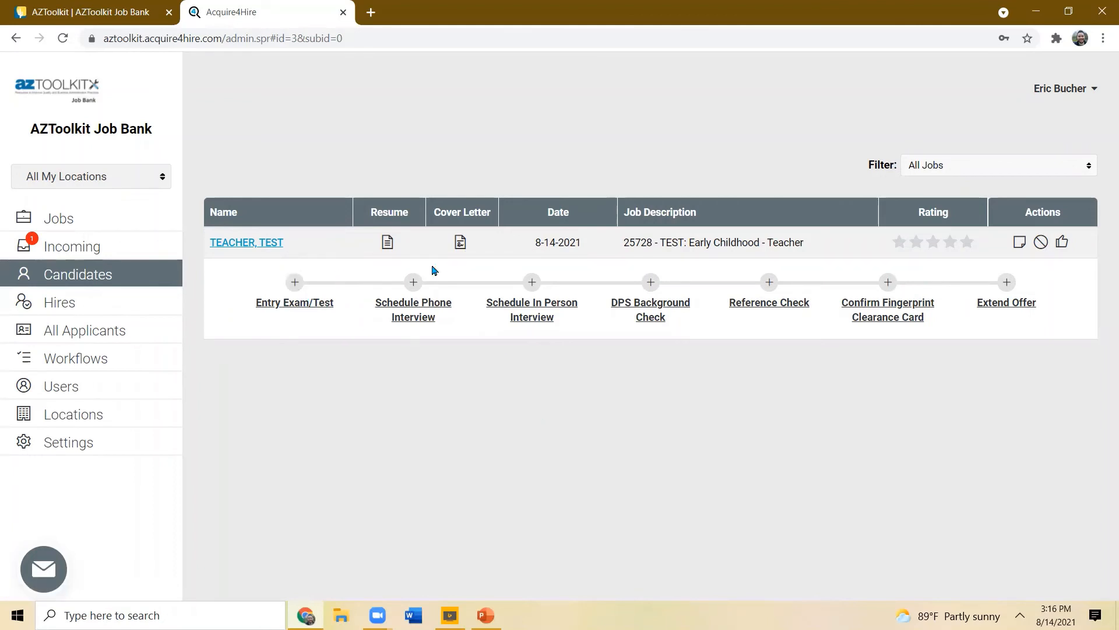
# - Mark the candidate's Entry Exam/Test, Schedule Phone Interview, Schedule In Person Interview and DPS Background Check steps as complete
pyautogui.click(295, 283)
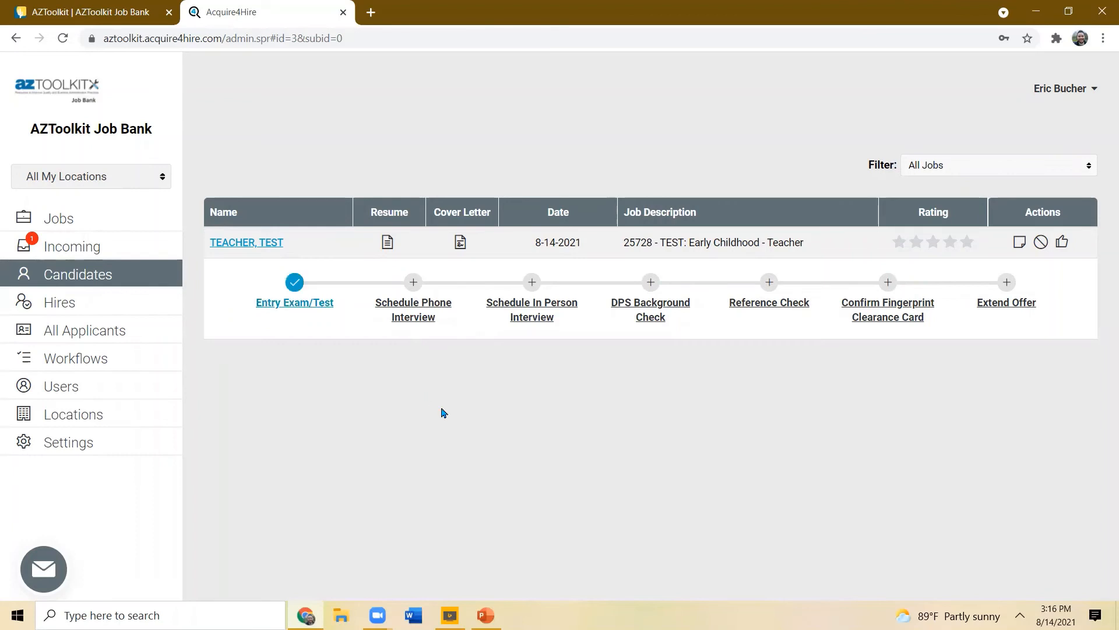
pyautogui.click(415, 284)
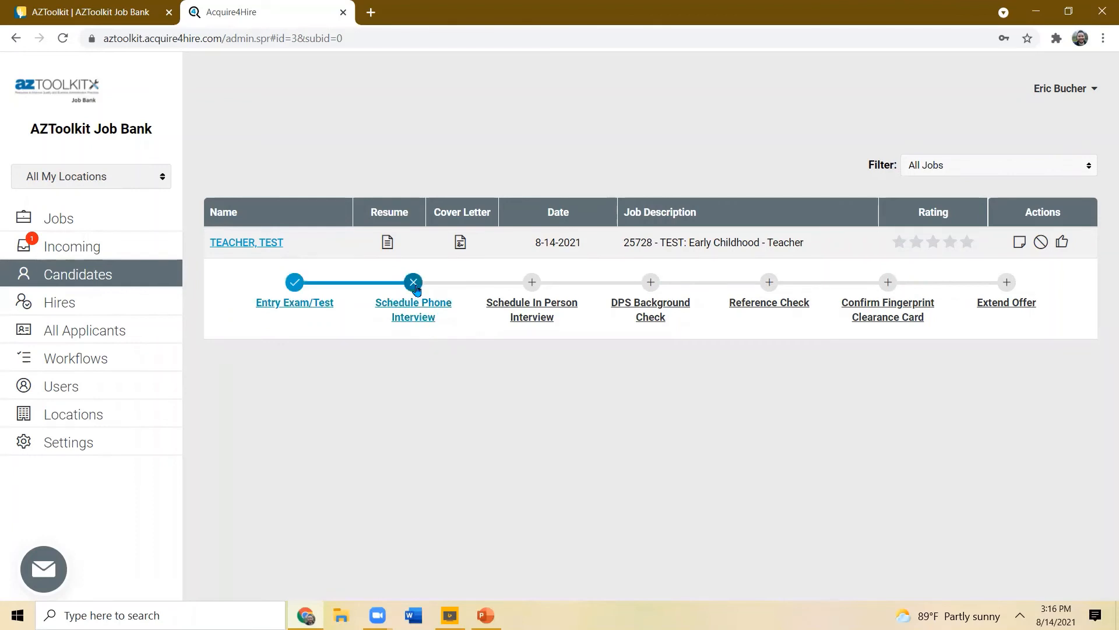
pyautogui.click(532, 283)
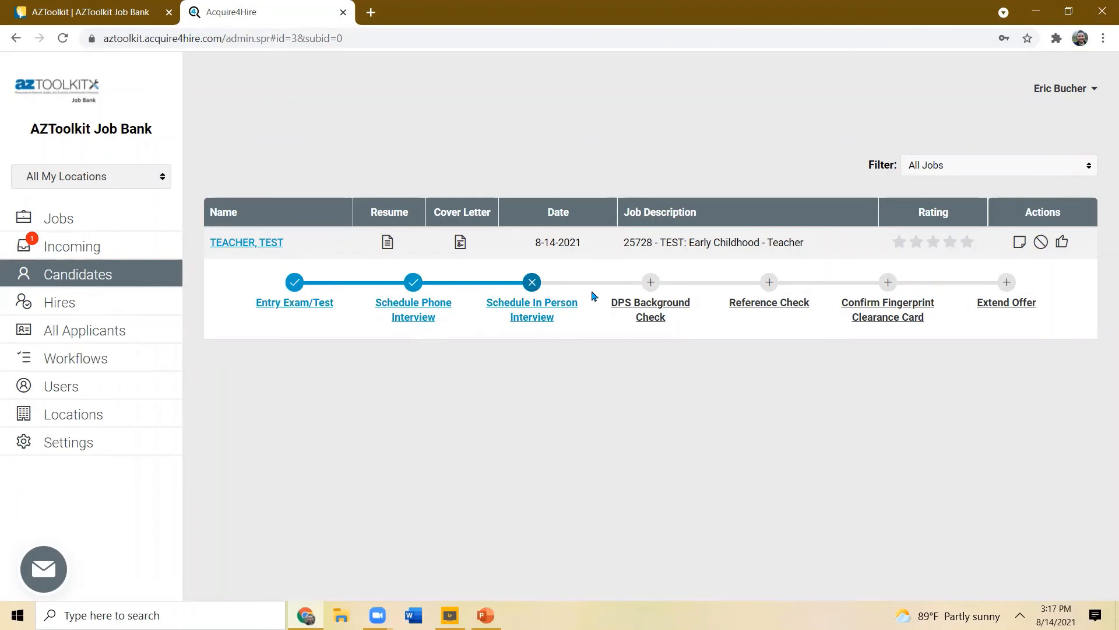
pyautogui.click(657, 310)
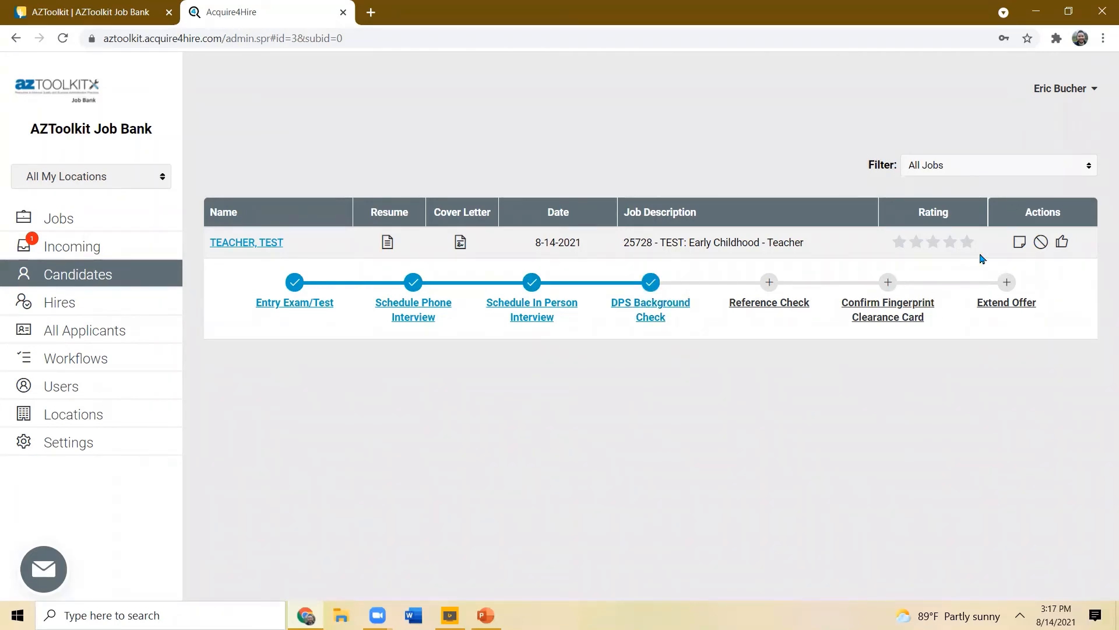
# - Move the candidate to Hires and open the list of hires
pyautogui.click(1062, 244)
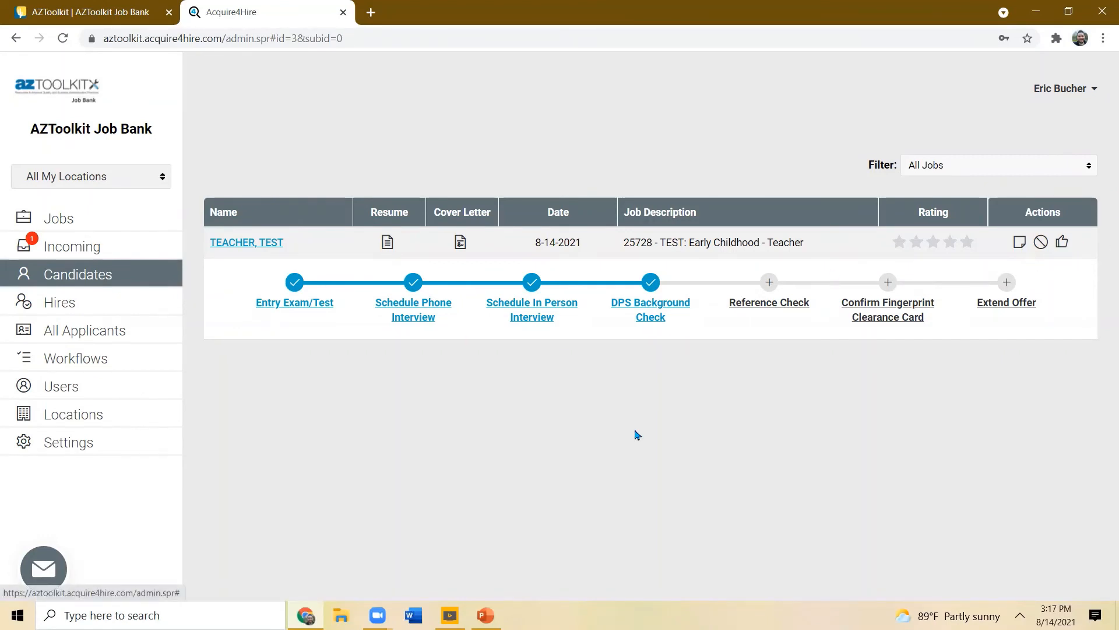
pyautogui.click(122, 314)
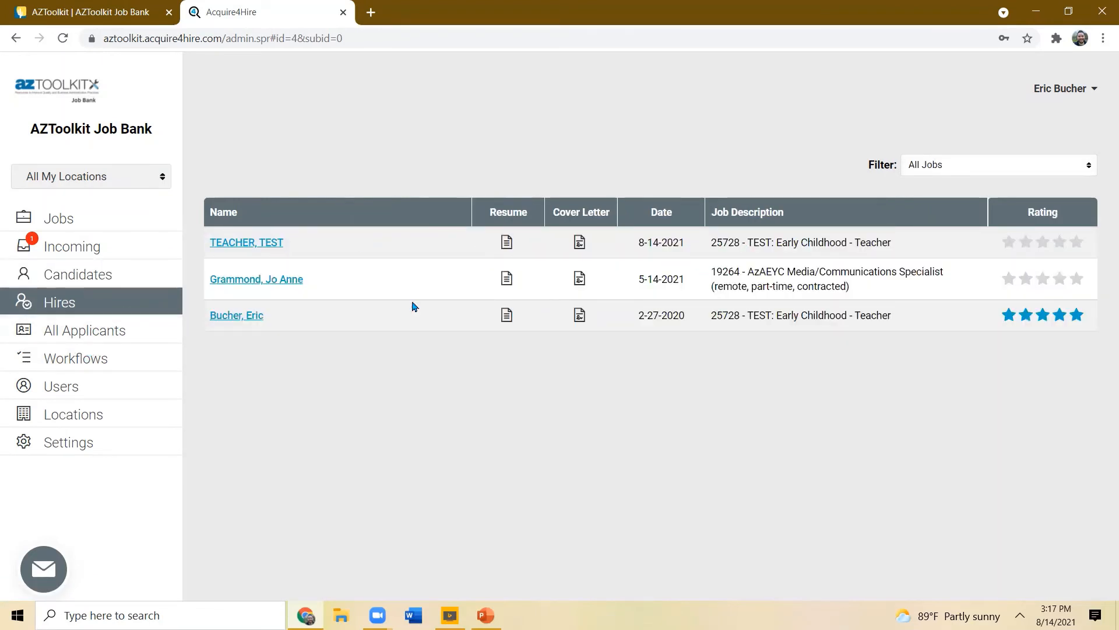
# - Look through the All Applicants list of everyone who has applied
pyautogui.click(115, 331)
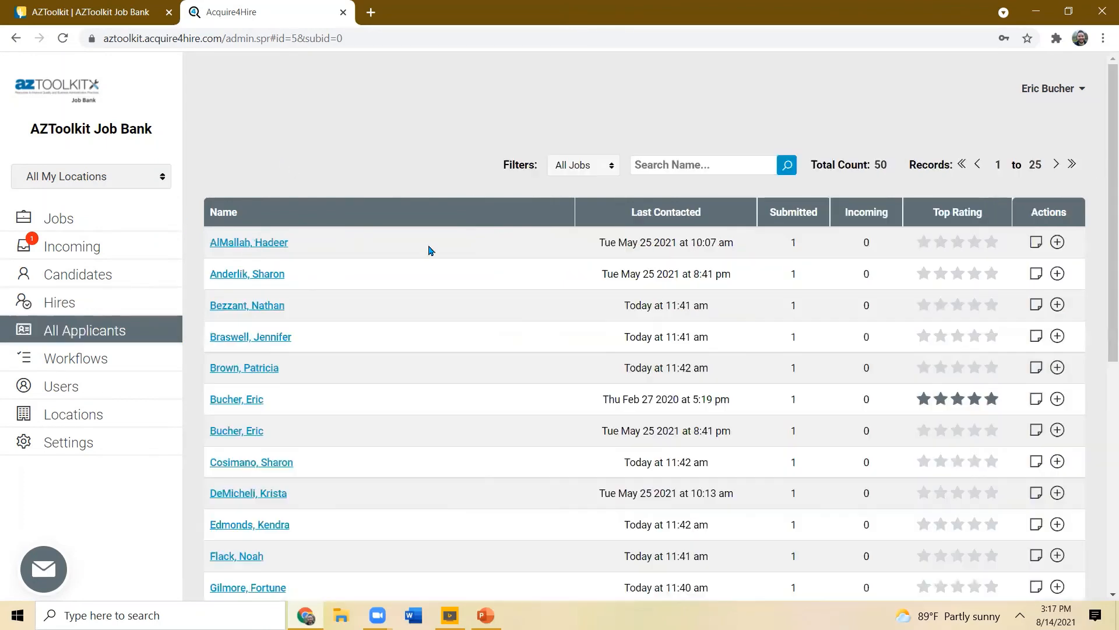
pyautogui.scroll(-7, 85, 332)
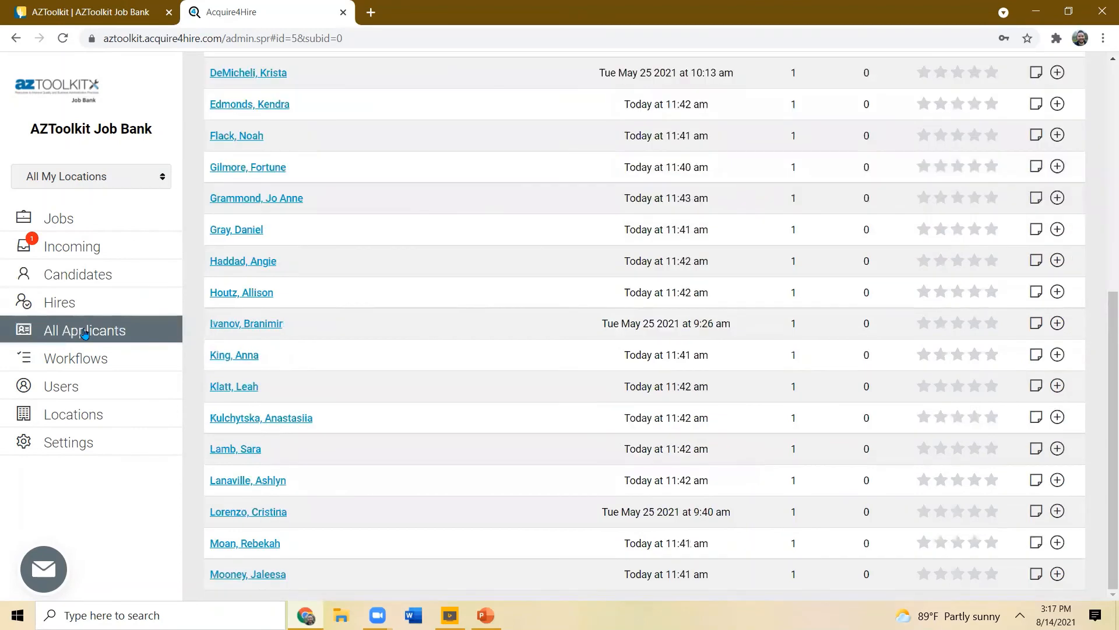
pyautogui.scroll(7, 84, 332)
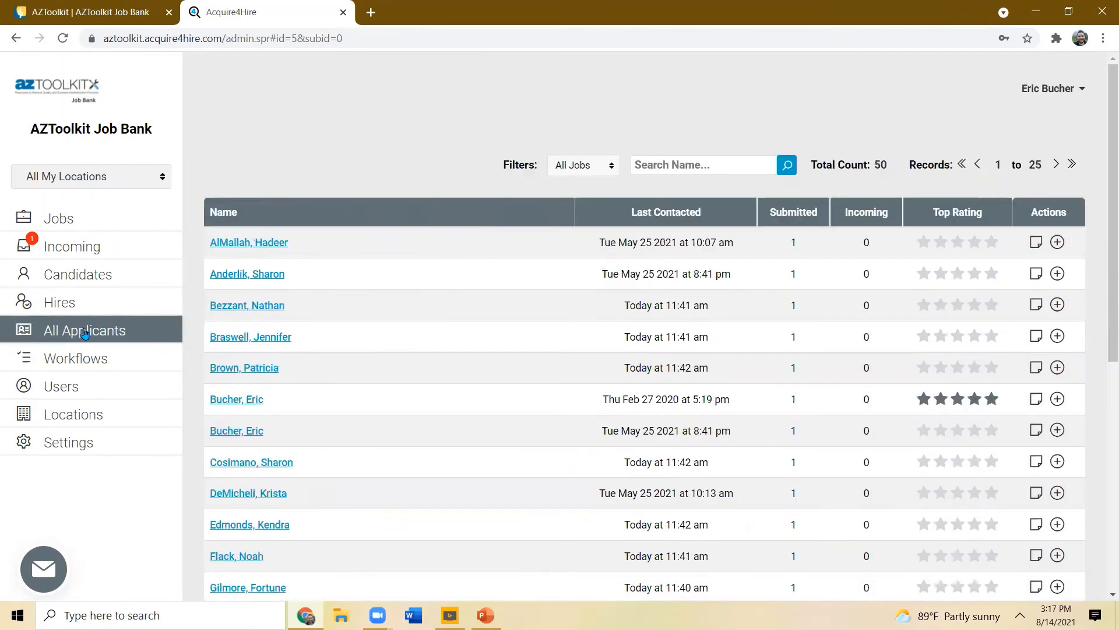
# - Limit the location to Phoenix, AZ and view the jobs for that location
pyautogui.click(102, 181)
pyautogui.click(88, 247)
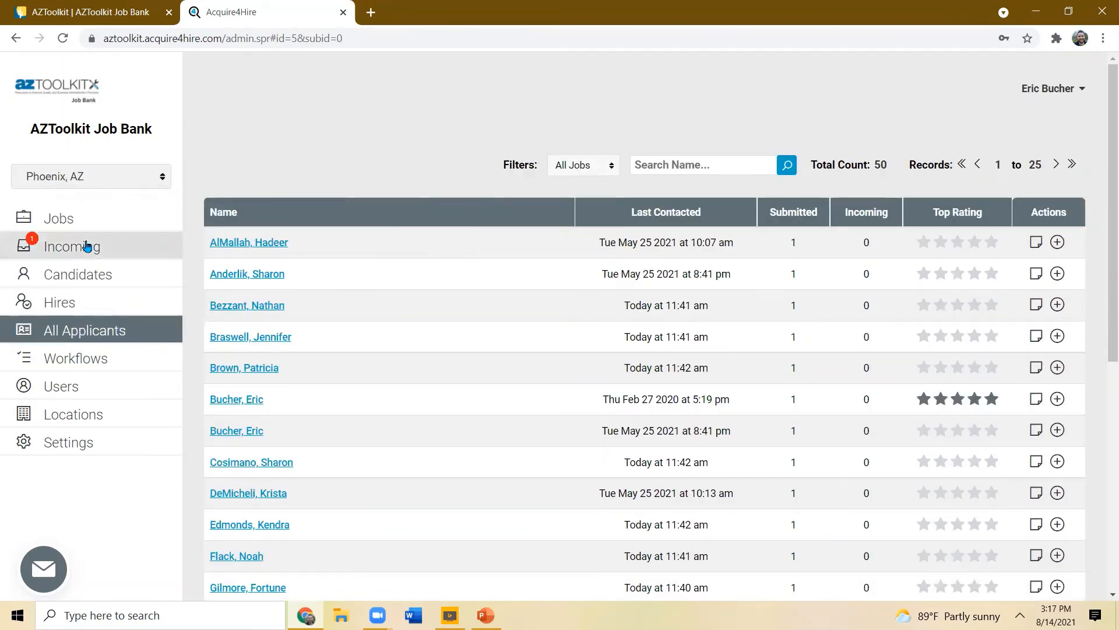
pyautogui.click(72, 222)
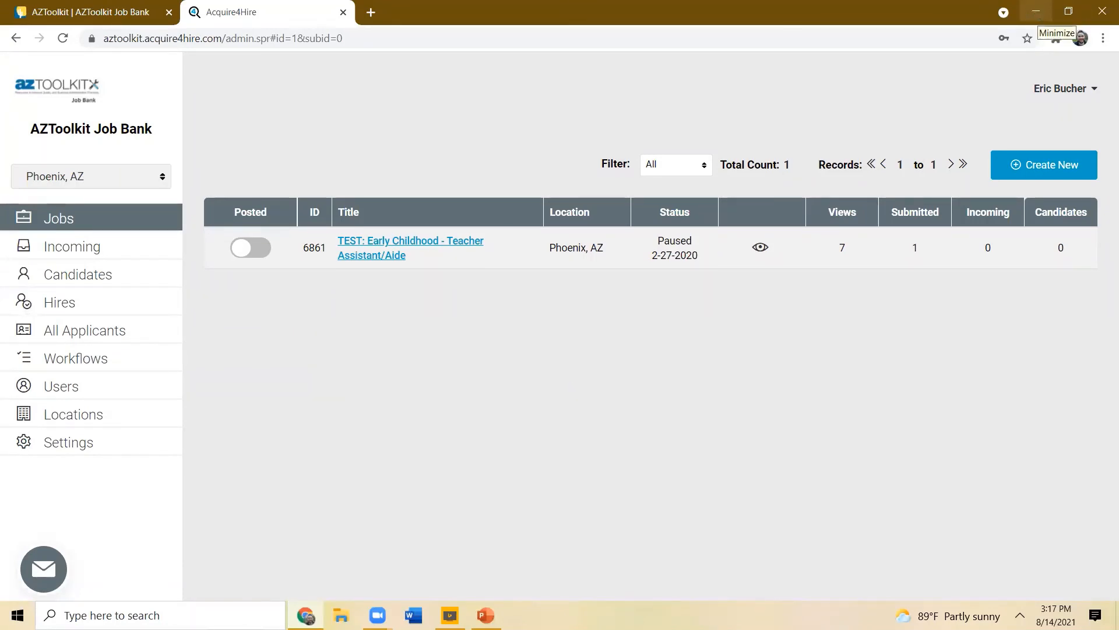
# - Switch to PowerPoint and present the slide on additional AZToolkit subscription pricing
pyautogui.click(1036, 11)
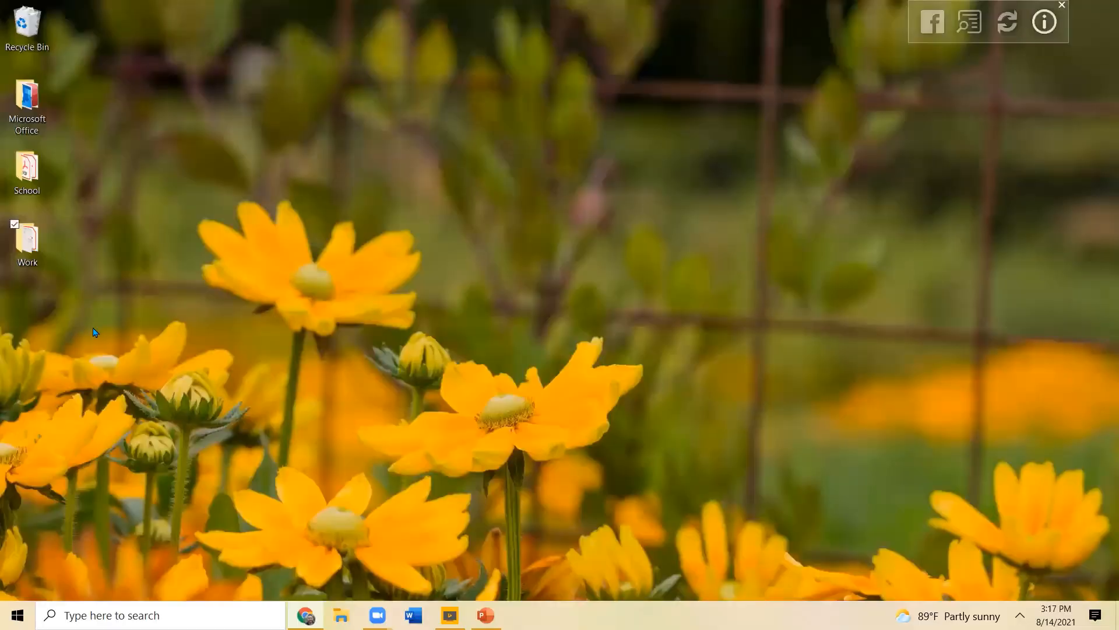
pyautogui.hotkey('alt', 'Tab')
pyautogui.press('pagedown')
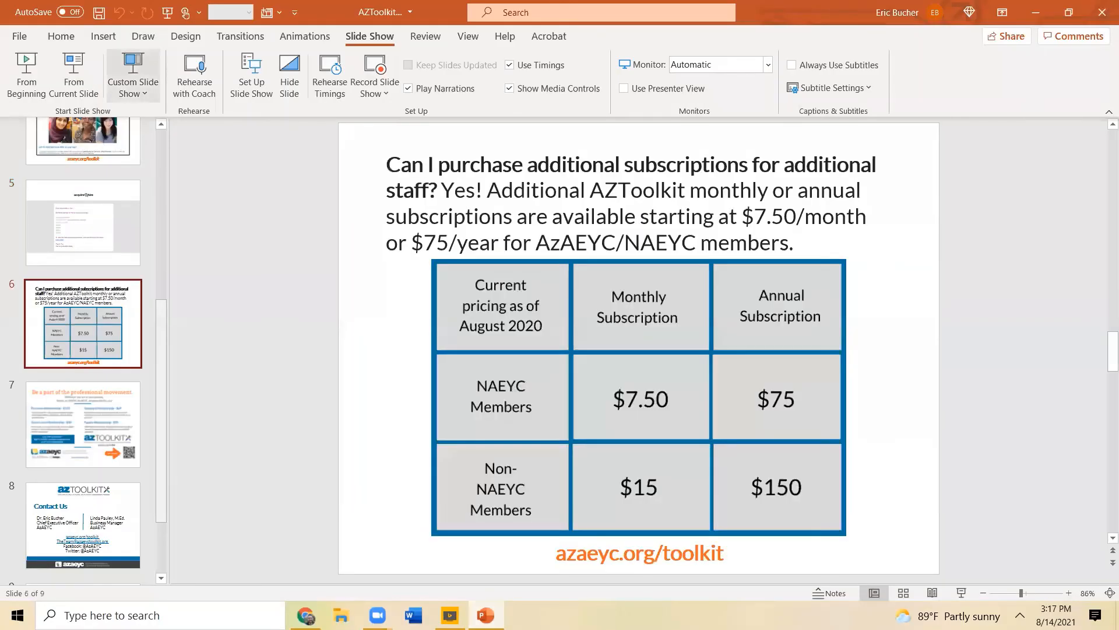
pyautogui.hotkey('shift', 'F5')
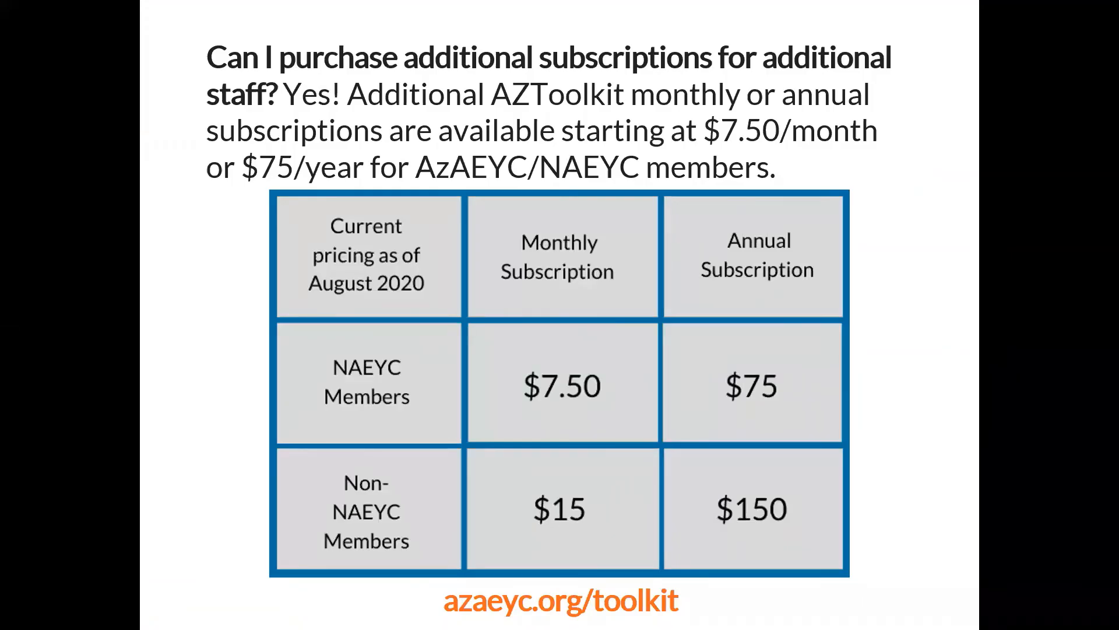